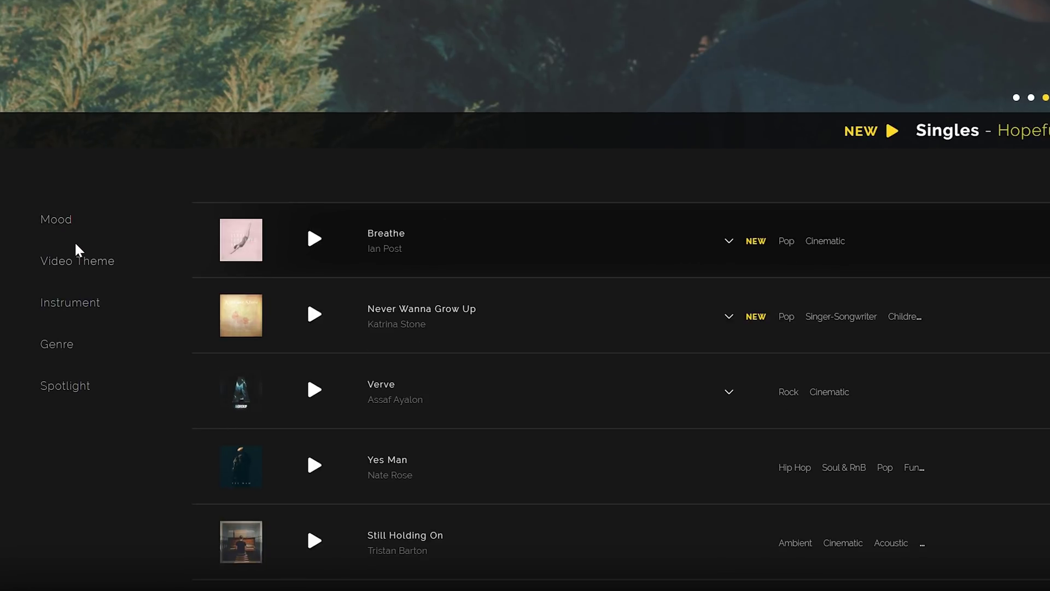
Filter the Artlist songs by the Powerful mood tag and the Road Trip video theme.
click(54, 222)
scroll(62, 339, down, 4)
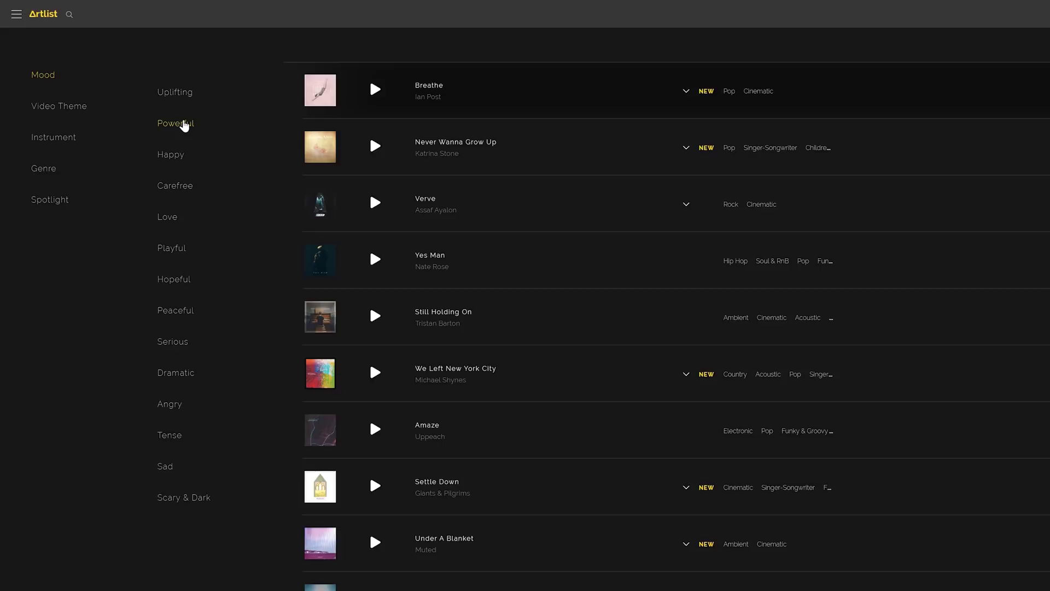
click(186, 122)
click(59, 112)
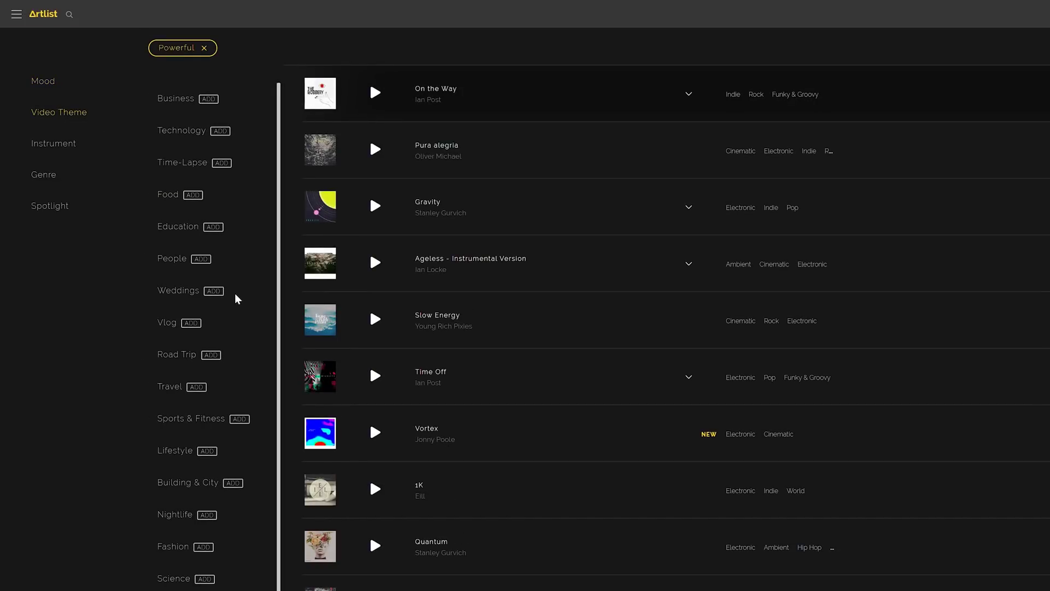
click(190, 342)
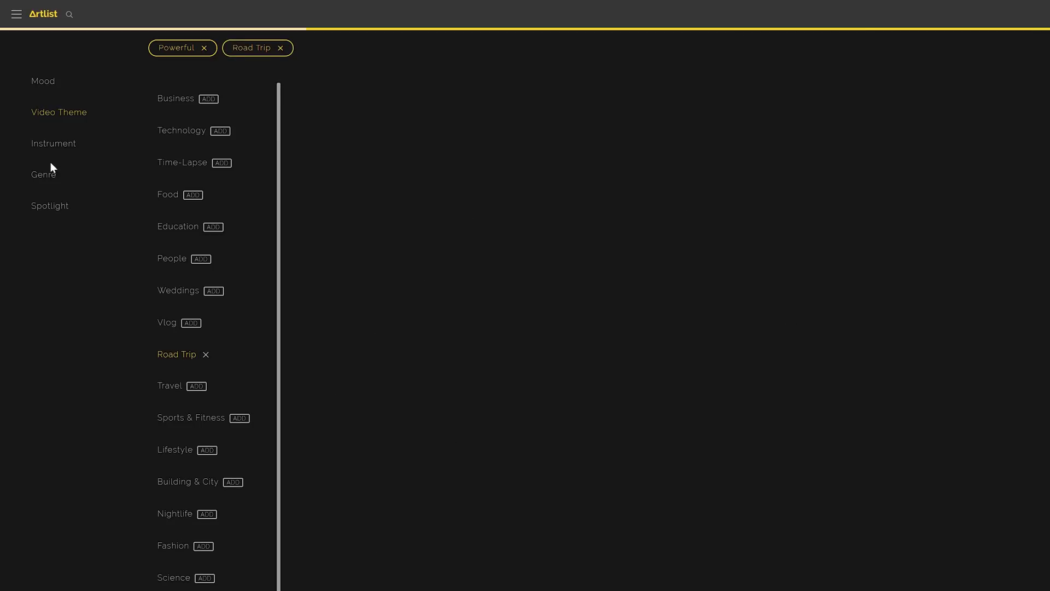
click(47, 175)
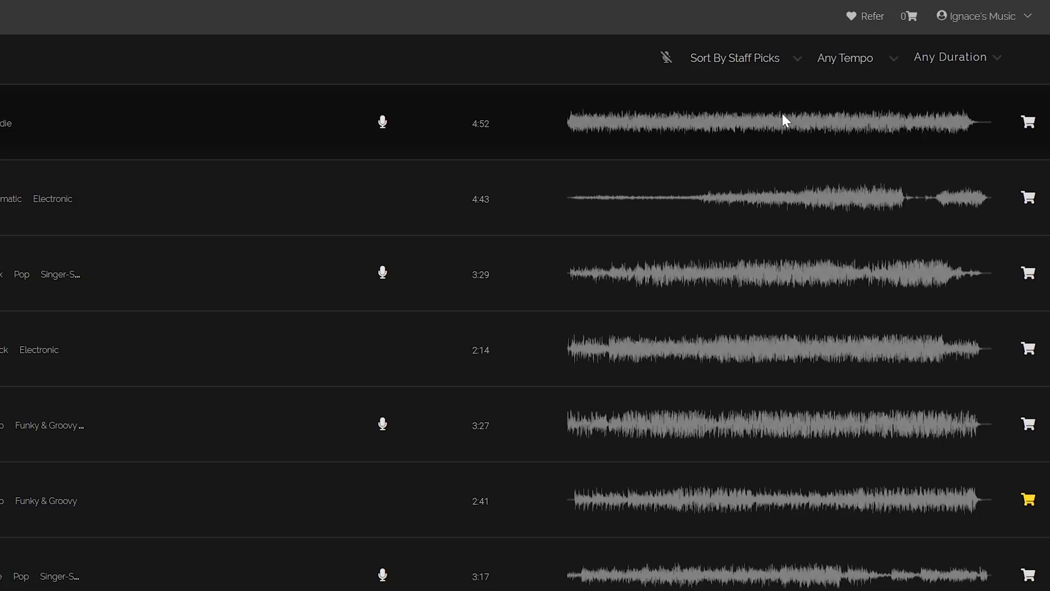
Set the Artlist duration filter range to 00:18 – 01:29.
click(973, 60)
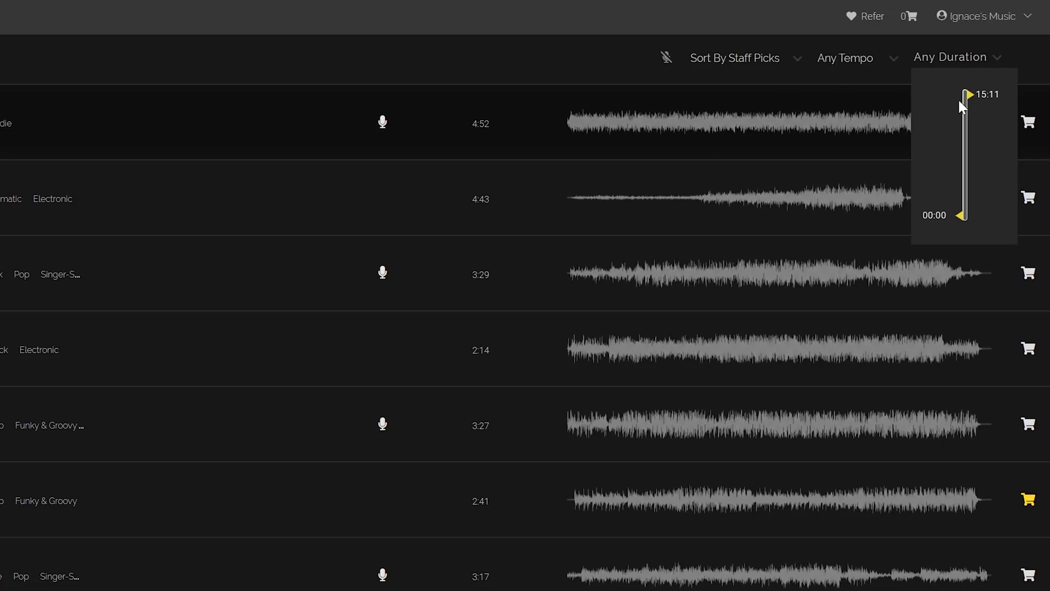
drag(968, 95, 967, 217)
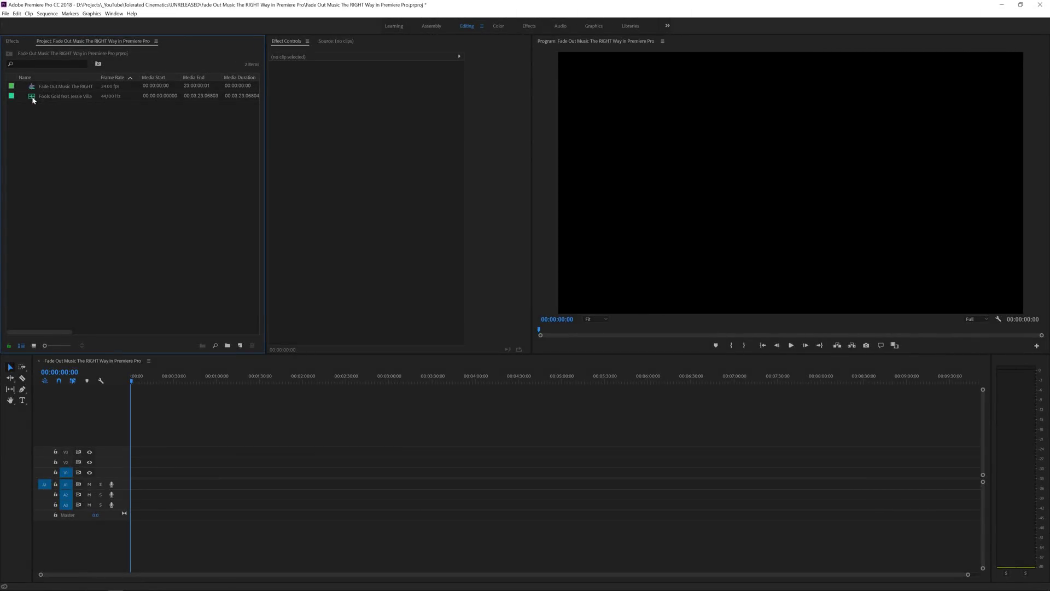
Drag the Fools Gold song onto audio track A1 and zoom the timeline in on it.
drag(31, 96, 134, 484)
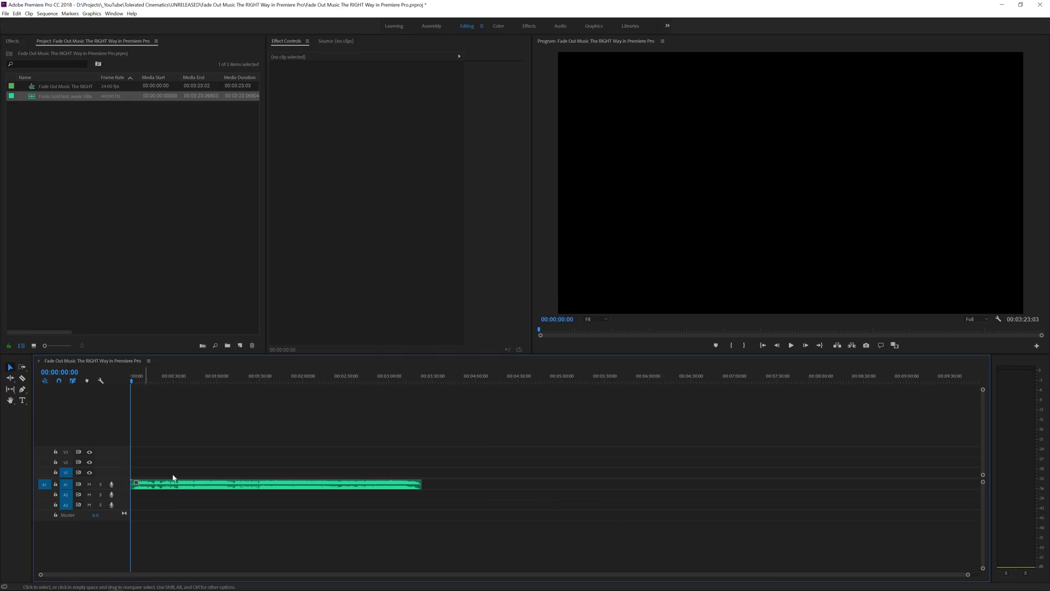
key(equal)
key(equal)
key(equal)
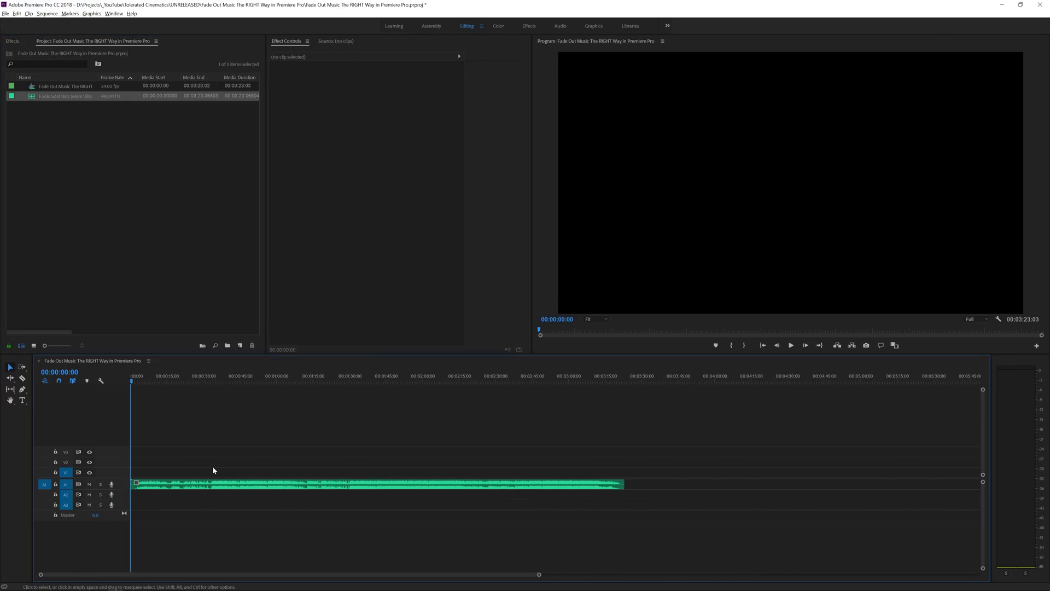
scroll(122, 486, up, 5)
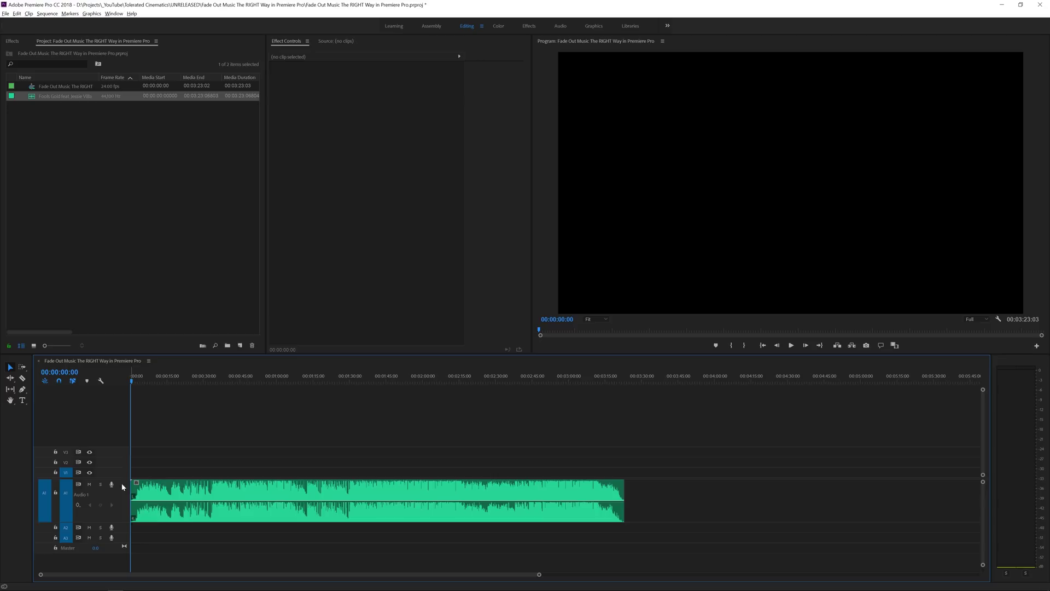
scroll(122, 486, up, 1)
click(150, 499)
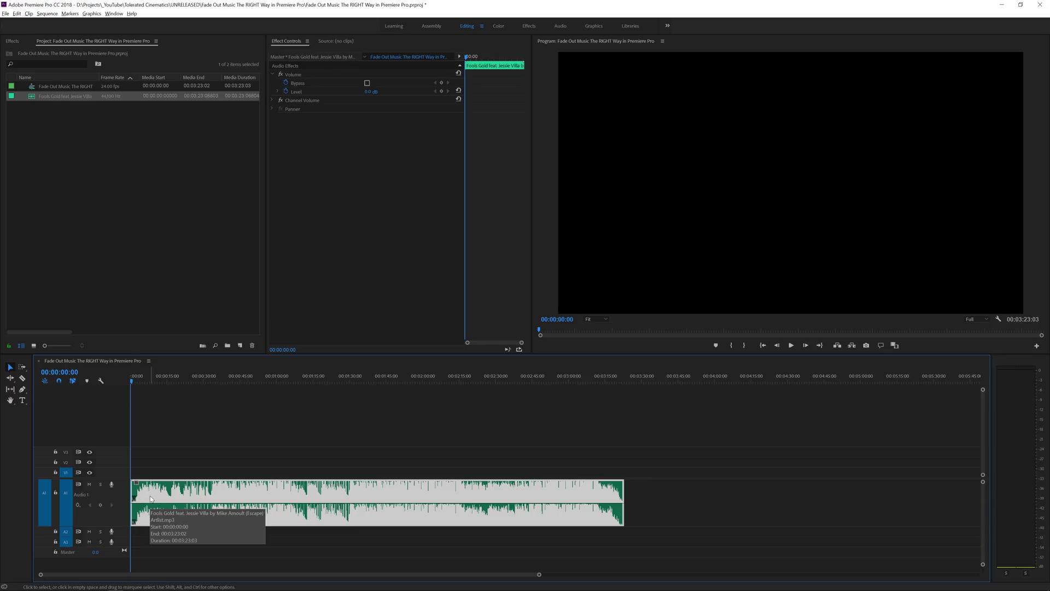
click(254, 440)
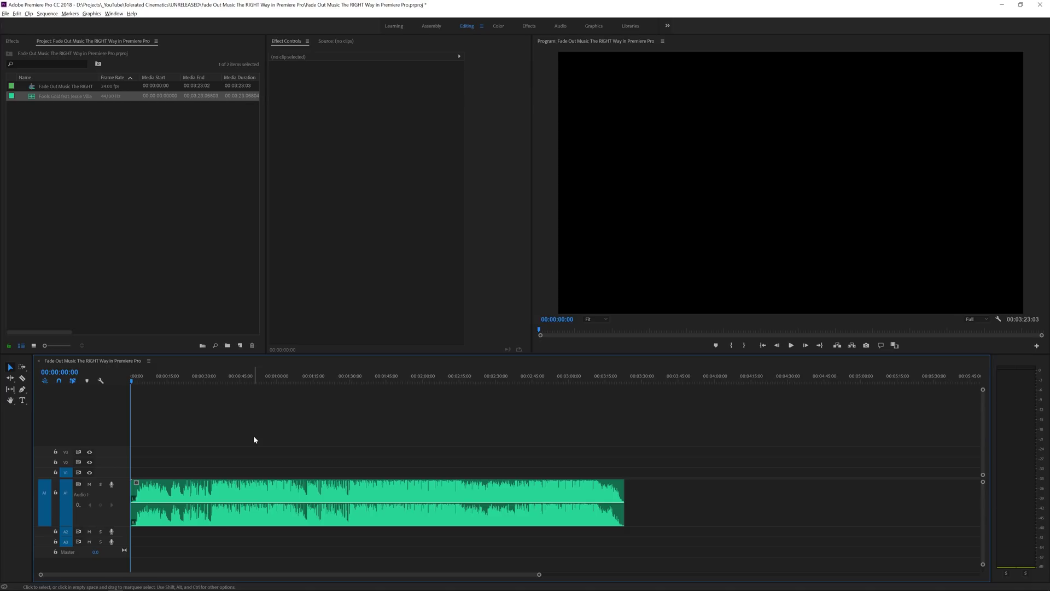
Play the song from the beginning, adjusting the computer's playback volume while listening.
key(space)
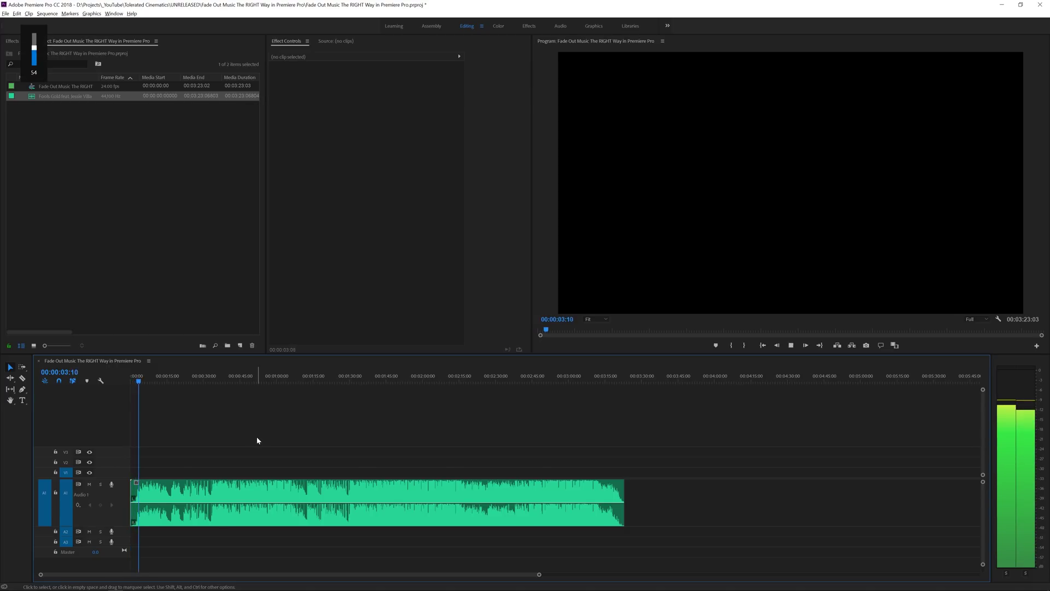
key(XF86AudioLowerVolume)
key(XF86AudioRaiseVolume)
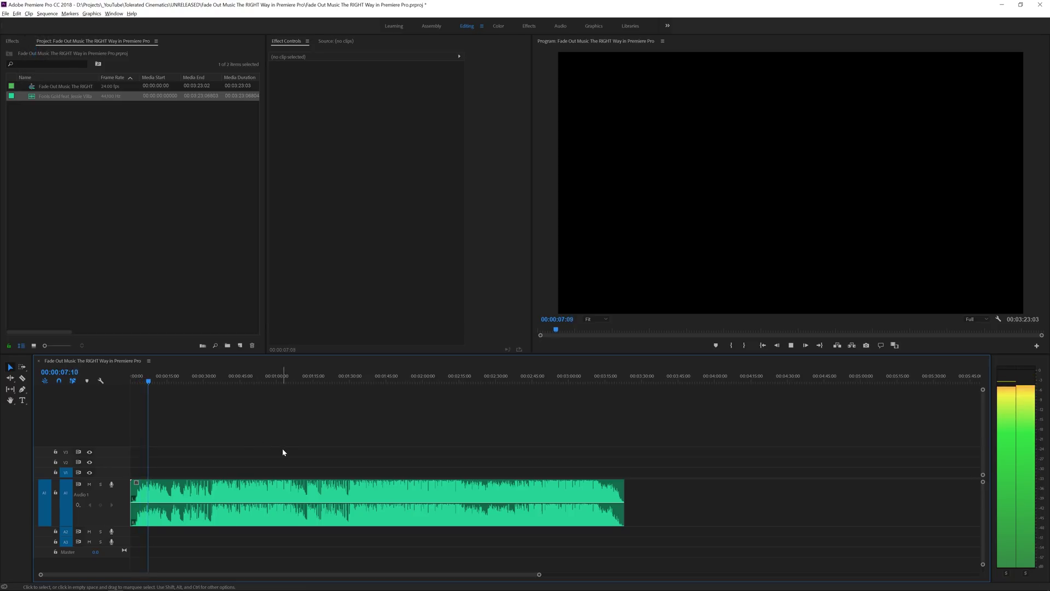
key(XF86AudioLowerVolume)
key(XF86AudioLowerVolume)
key(XF86AudioLowerVolume)
key(XF86AudioLowerVolume)
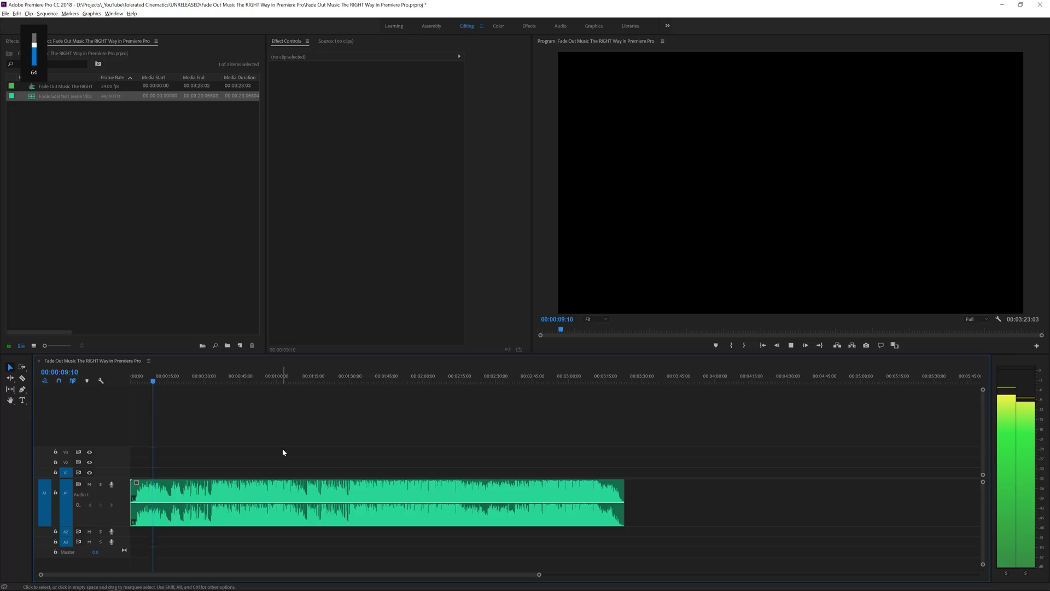
key(XF86AudioLowerVolume)
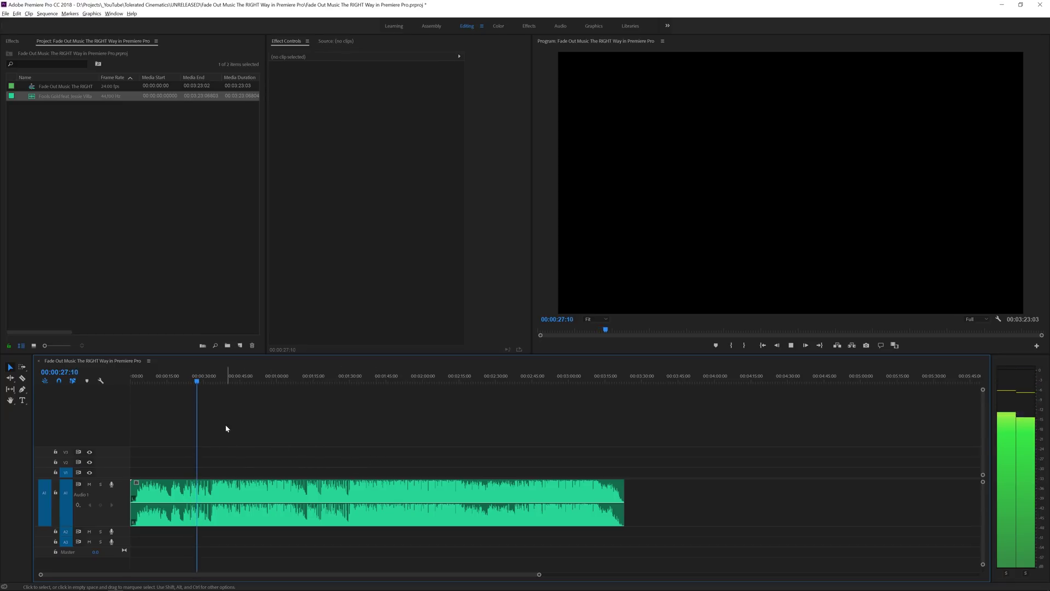
Split the song at exactly 00:01:00:00 with the Razor tool and delete the part after it.
key(space)
key(equal)
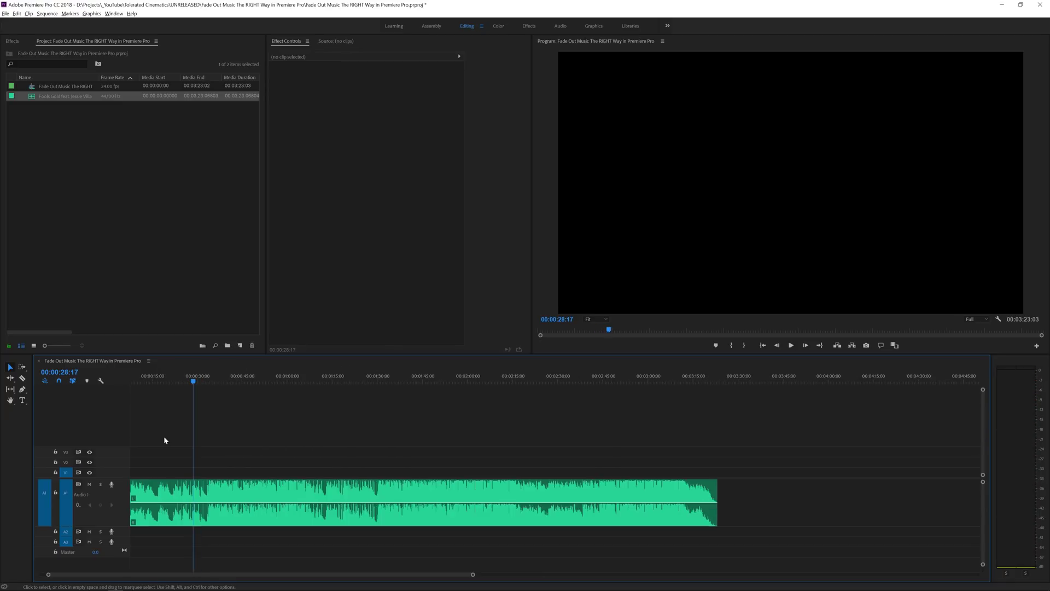
scroll(166, 436, up, 2)
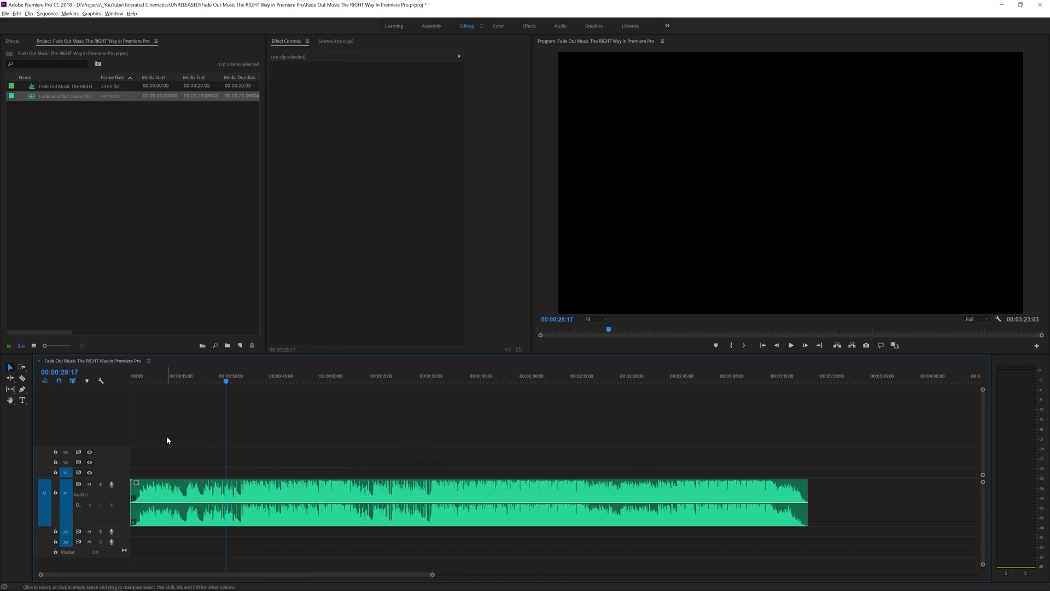
click(328, 380)
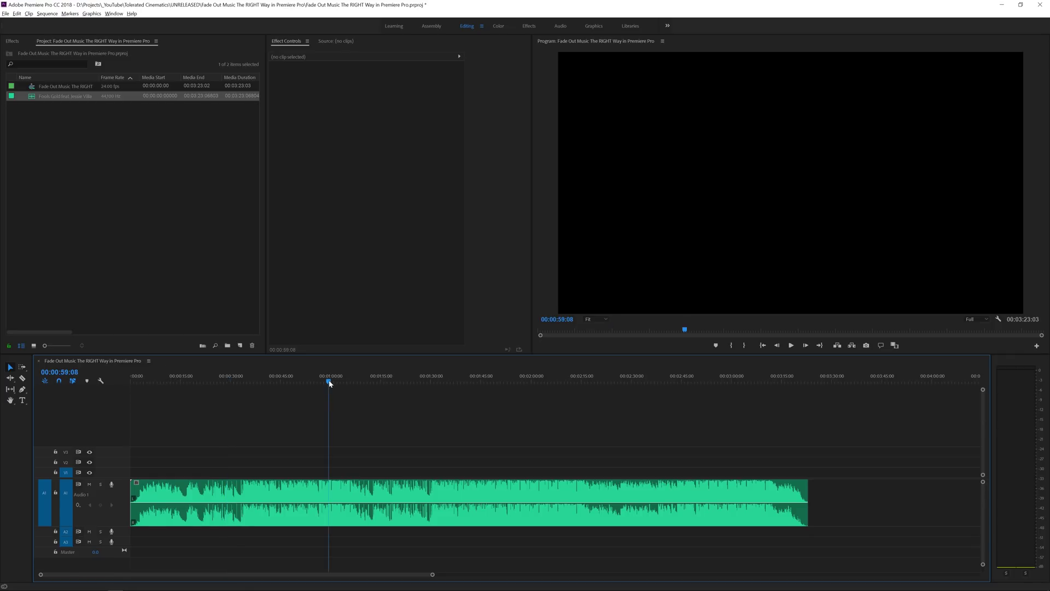
drag(329, 383, 331, 382)
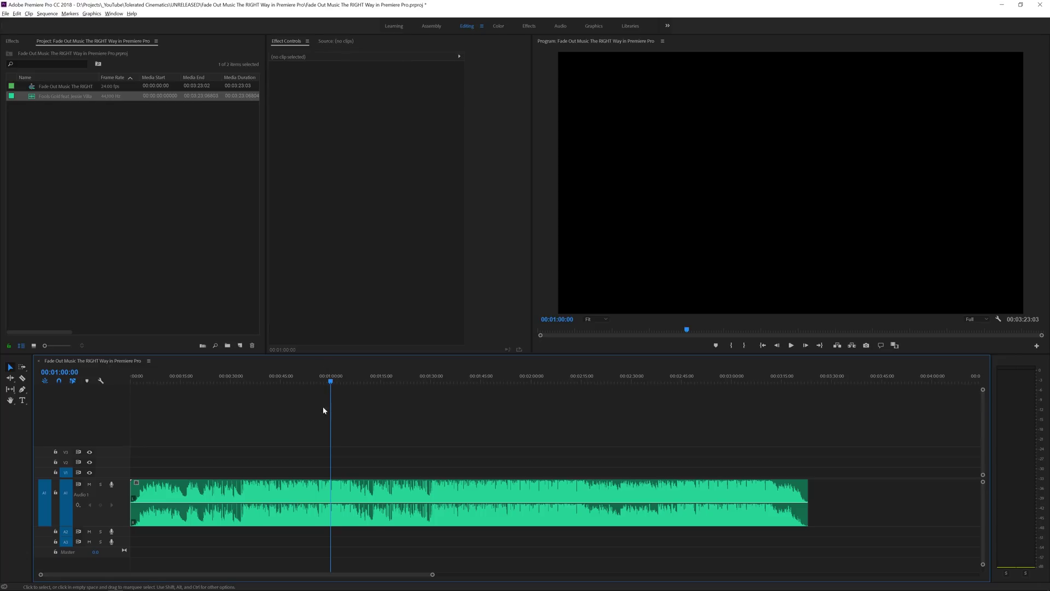
click(330, 488)
key(v)
click(336, 489)
key(Delete)
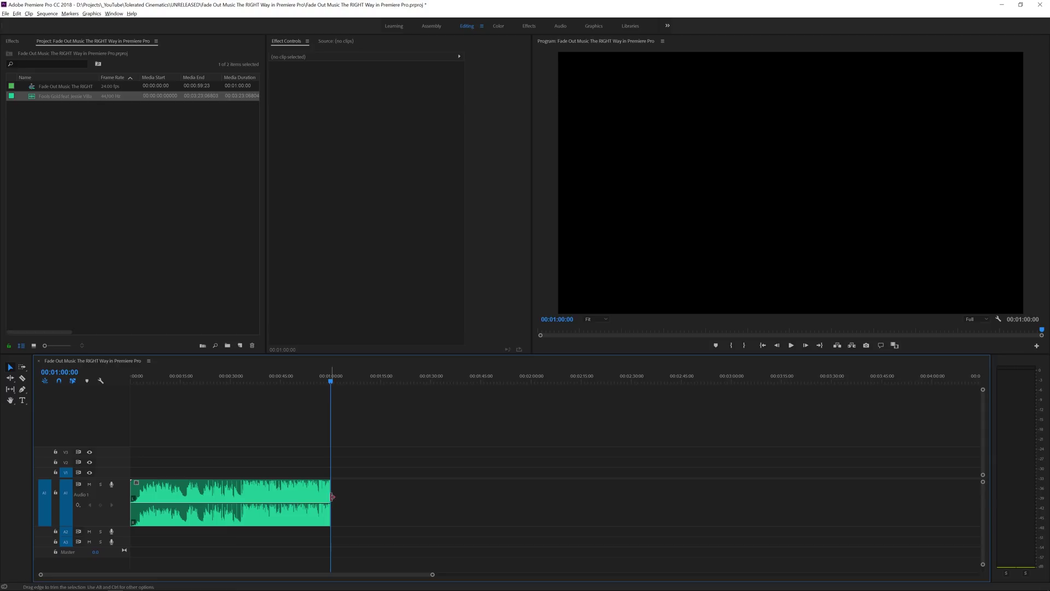
Apply the Audio Transitions > Crossfade > Exponential Fade to the end of the song clip.
click(12, 42)
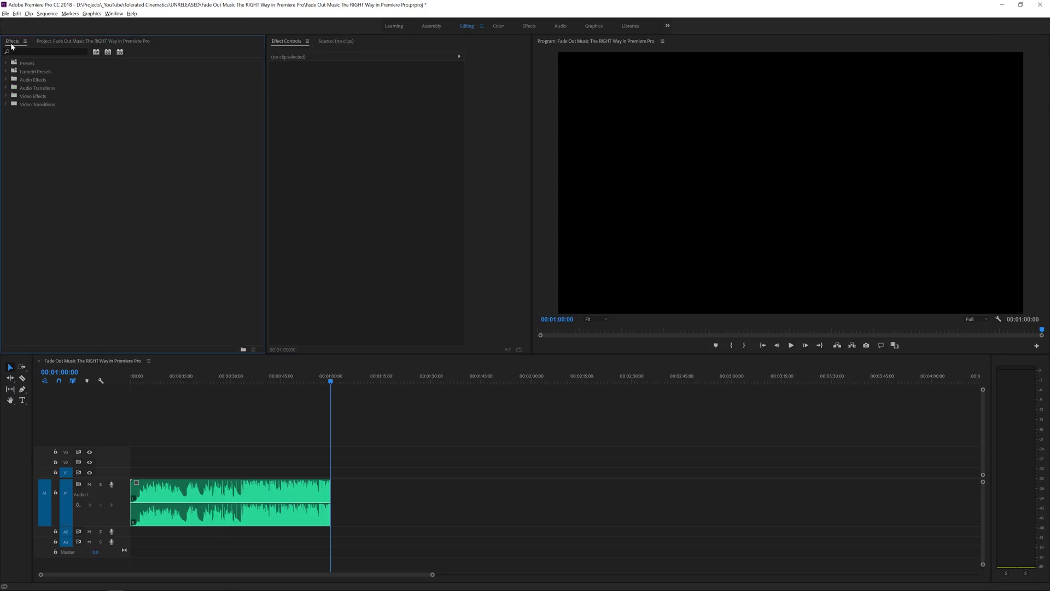
click(6, 88)
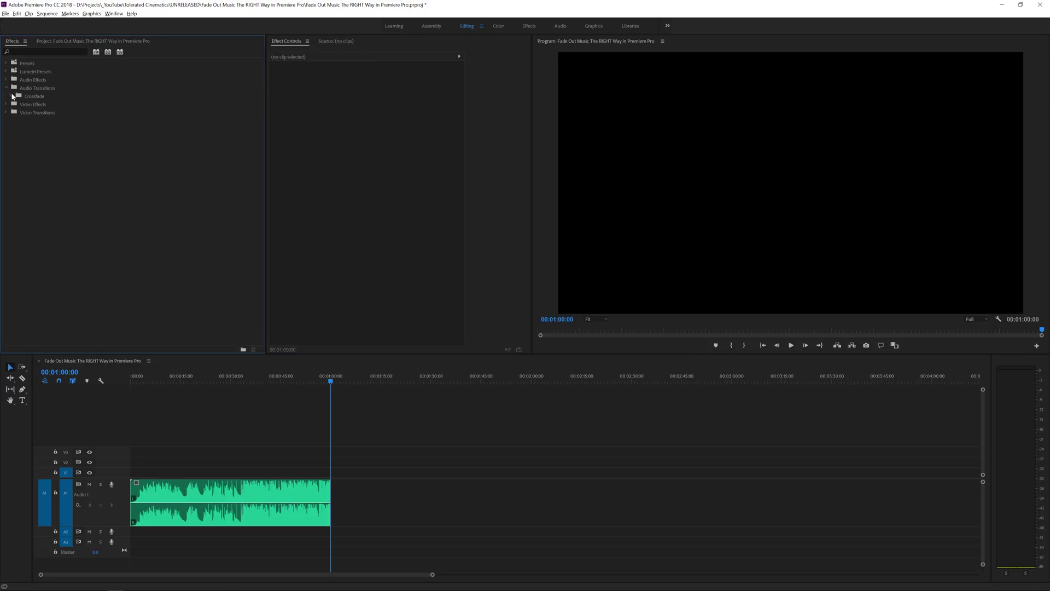
click(11, 96)
drag(42, 120, 290, 506)
Lengthen the Exponential Fade to about five seconds and play it back.
key(equal)
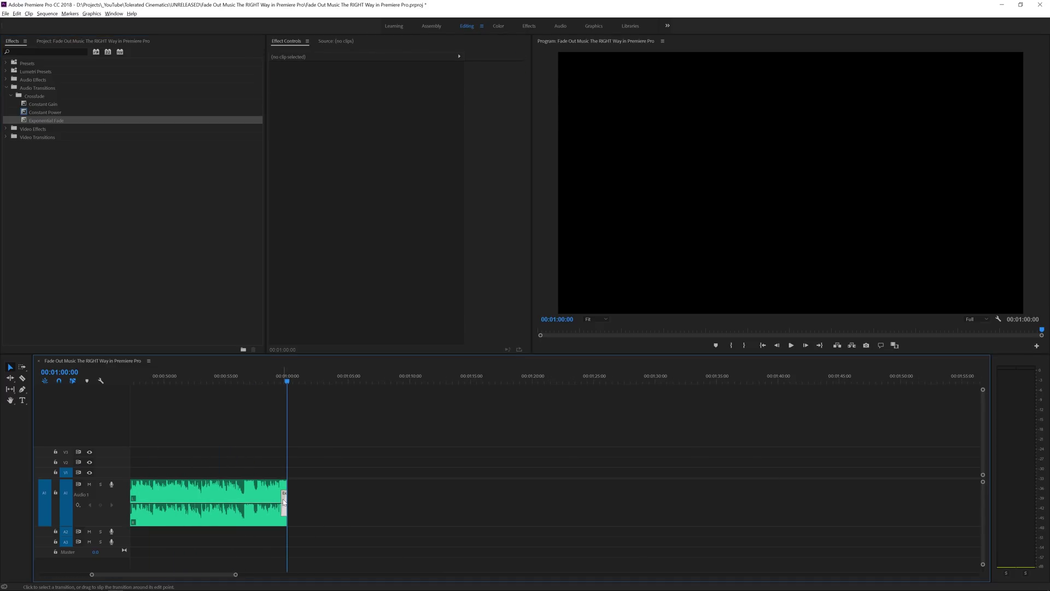
click(284, 502)
key(equal)
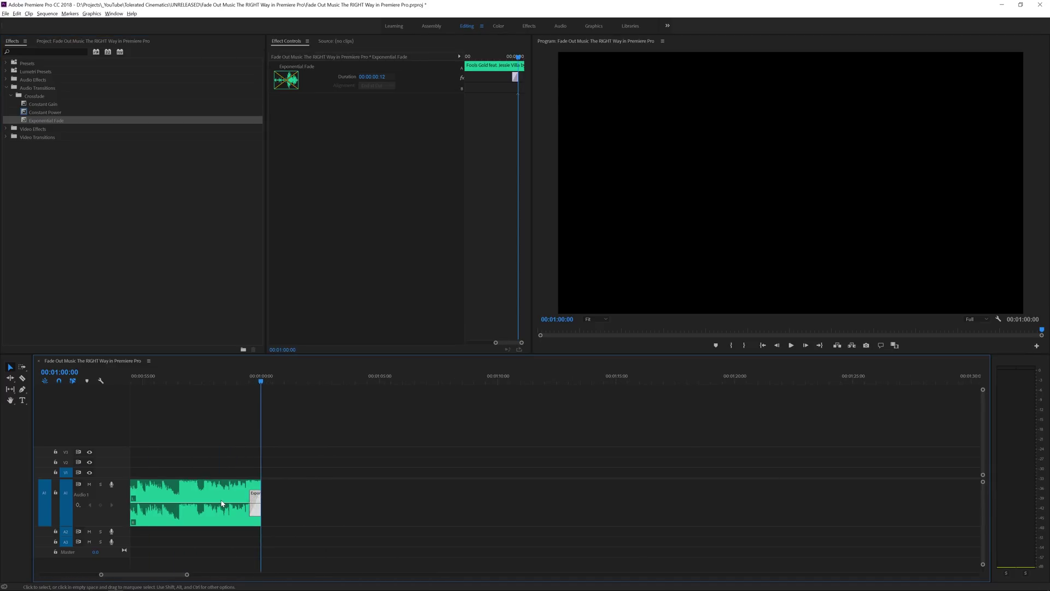
scroll(257, 500, up, 2)
drag(316, 497, 200, 507)
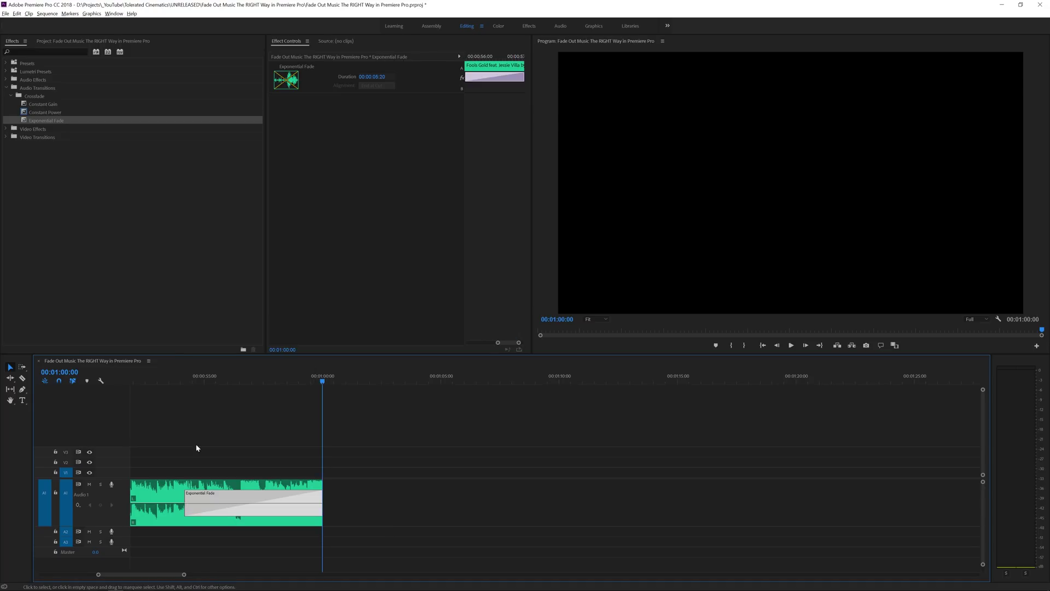
click(164, 377)
key(space)
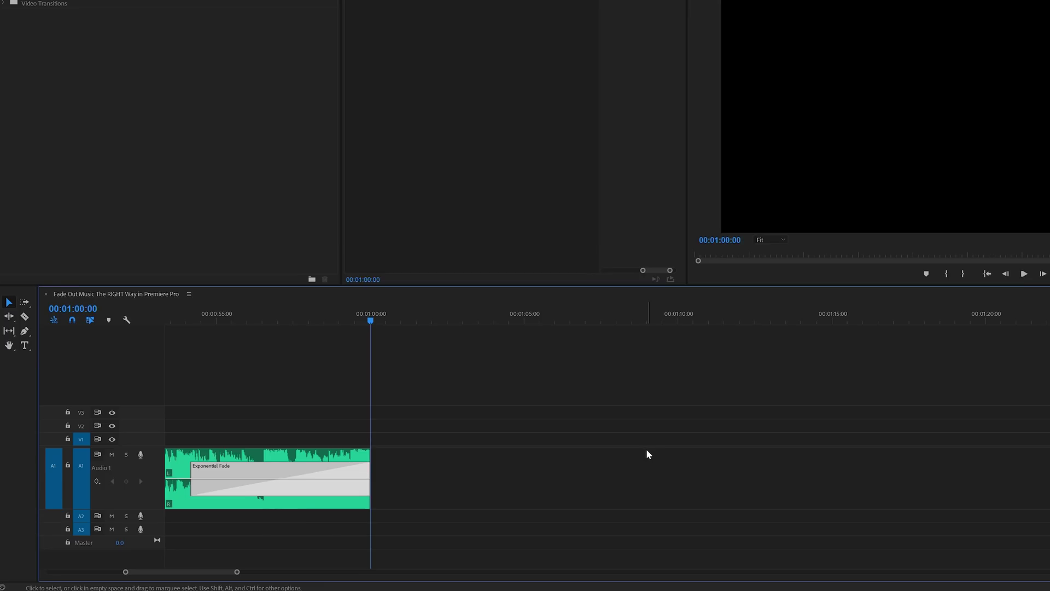
Delete the end fade and undo the trim to restore the full 3:23 song.
key(minus)
key(minus)
key(minus)
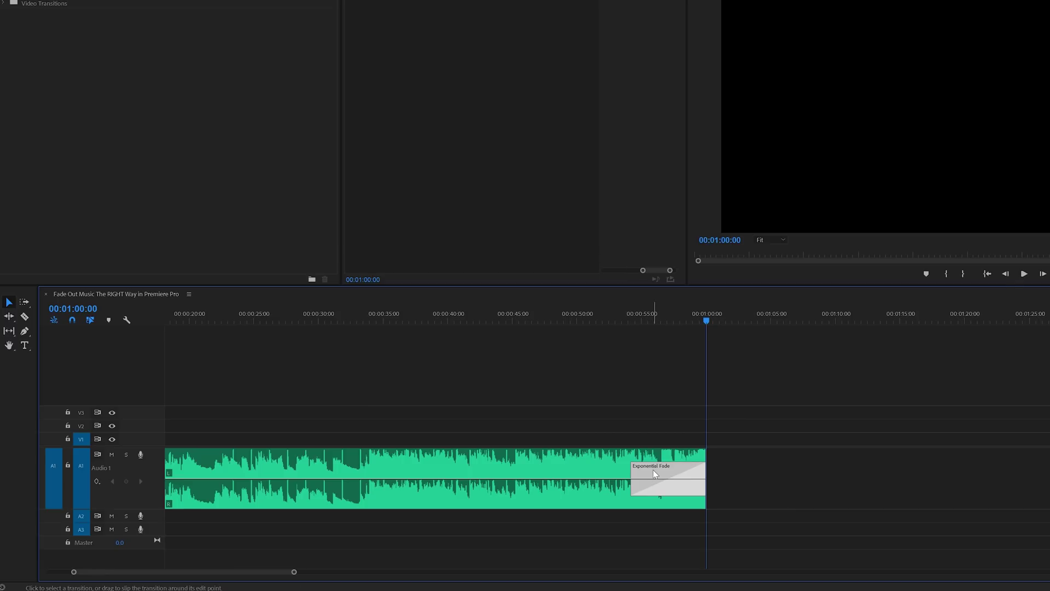
key(Delete)
key(minus)
key(minus)
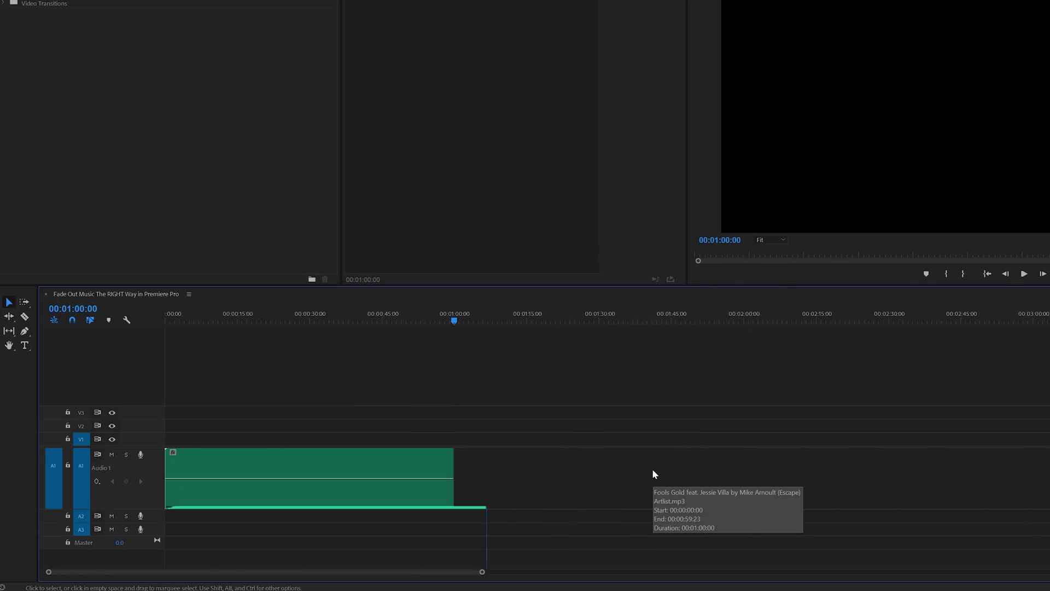
key(ctrl+z)
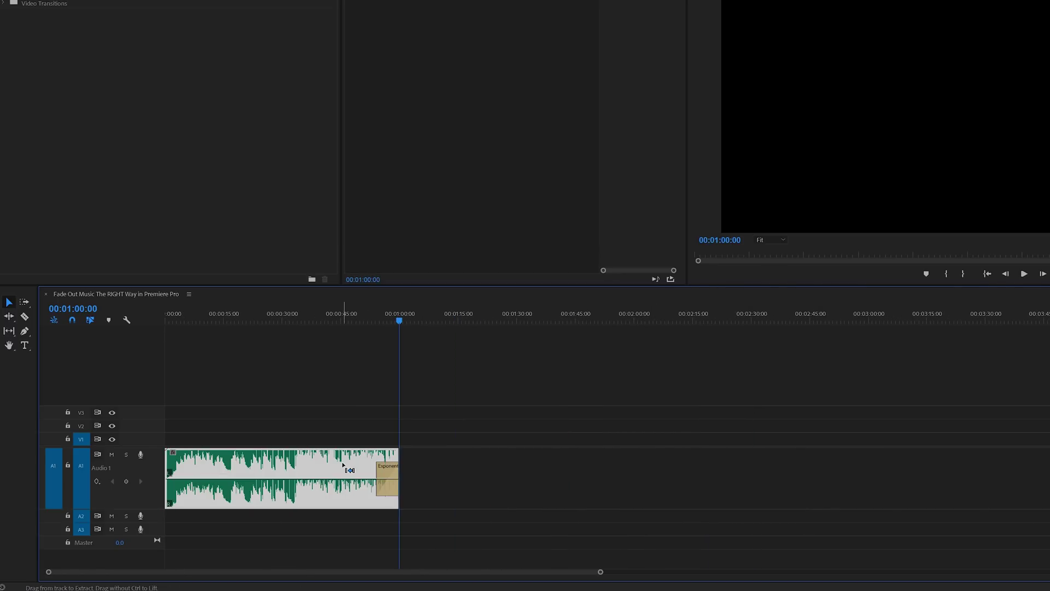
key(Delete)
key(ctrl+z)
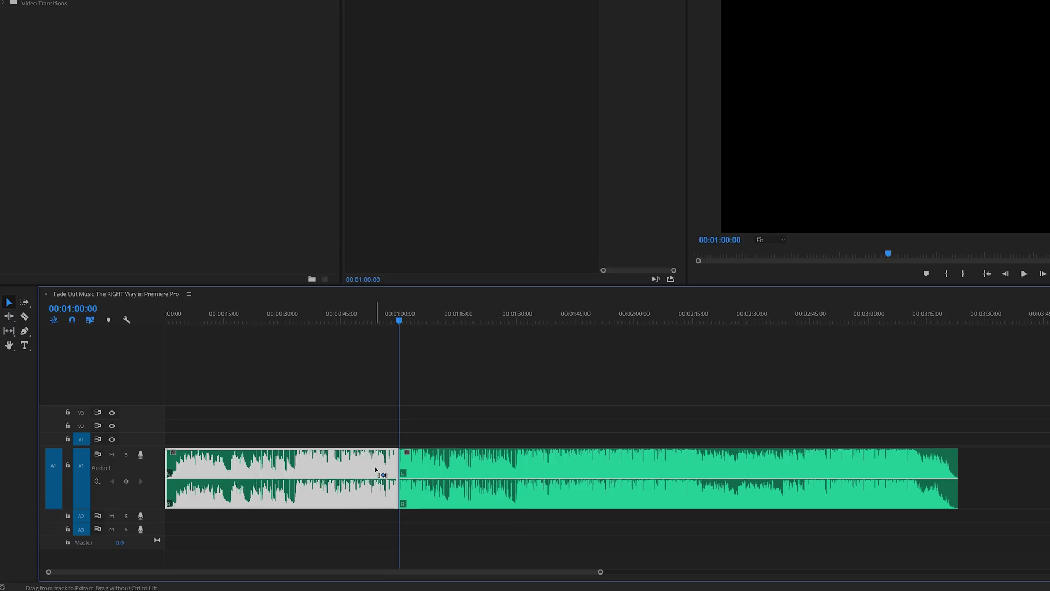
key(ctrl+z)
Mark an Out point at one minute and zoom in on the timeline.
click(370, 419)
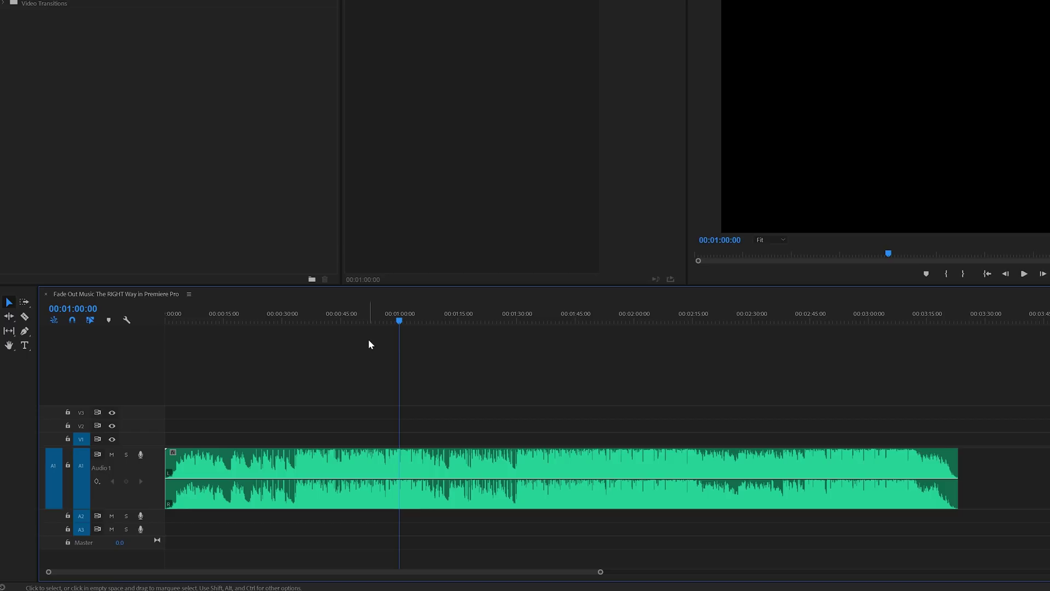
key(o)
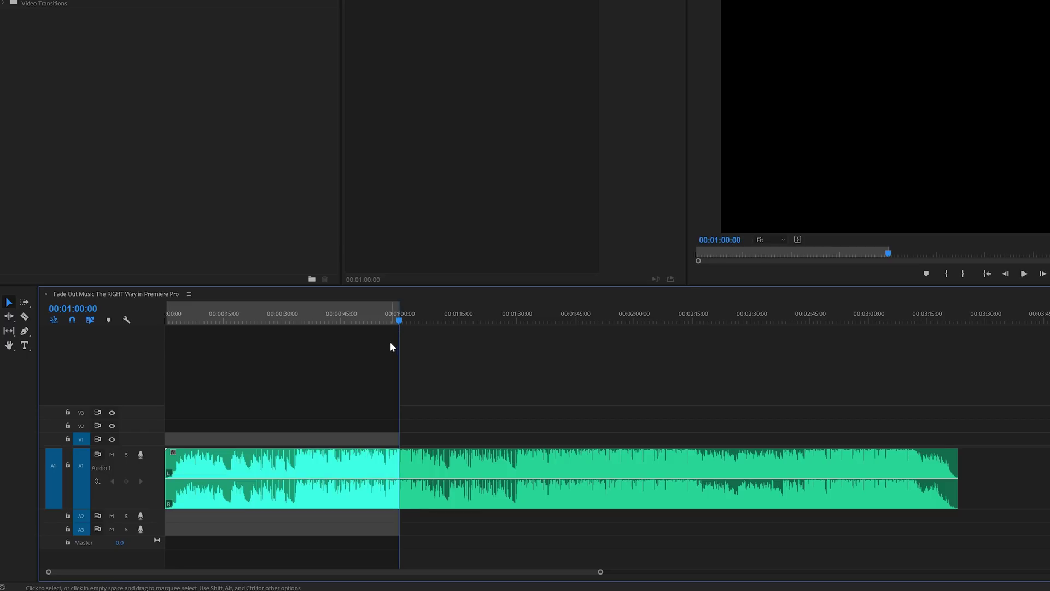
key(equal)
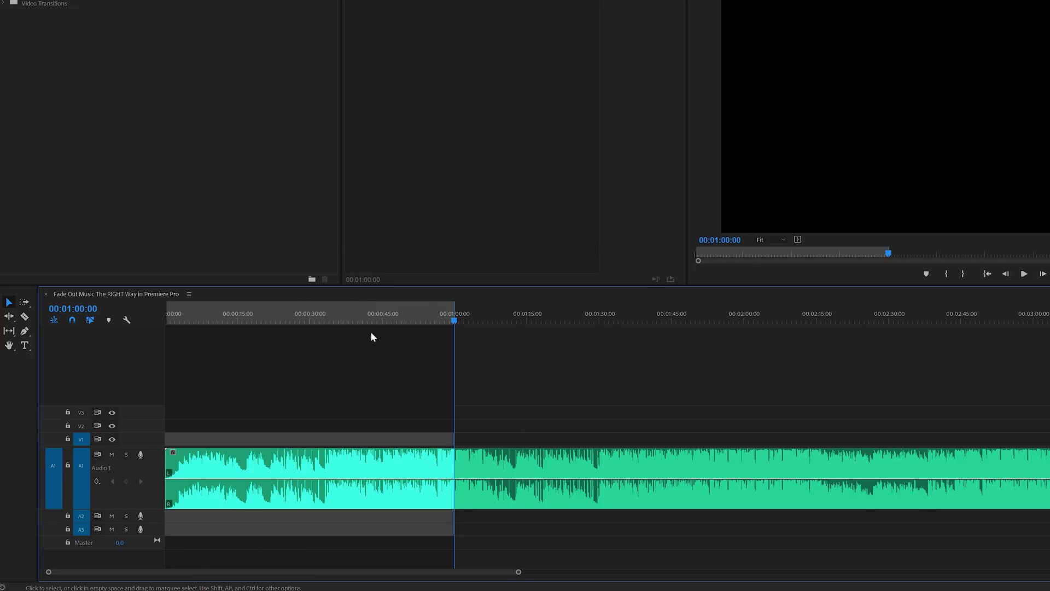
Play the song from about 00:00:41.
click(364, 314)
key(space)
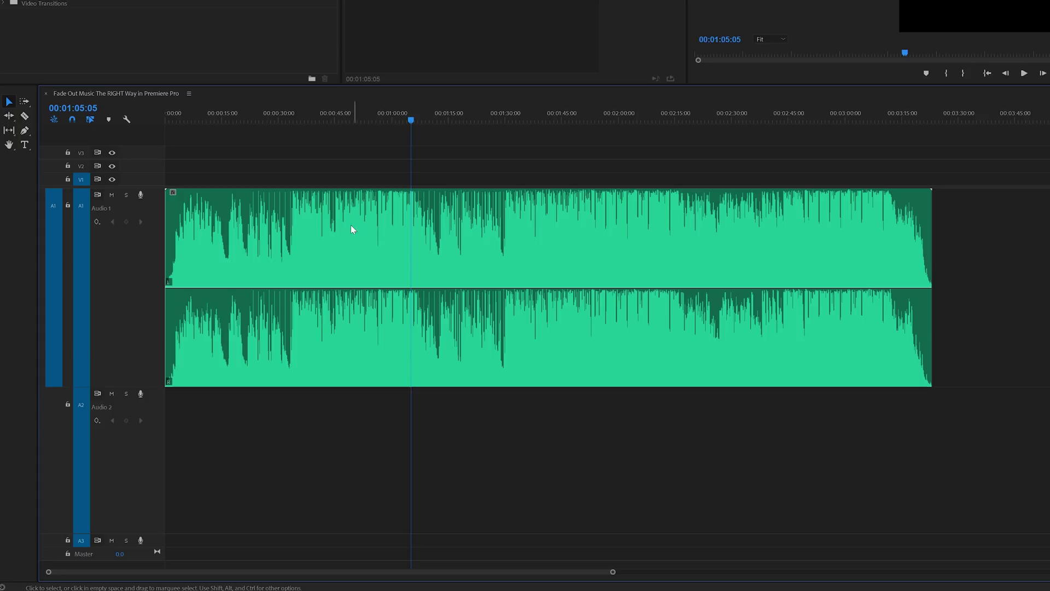
Split the song on Audio 1 at 00:00:44:11.
click(334, 225)
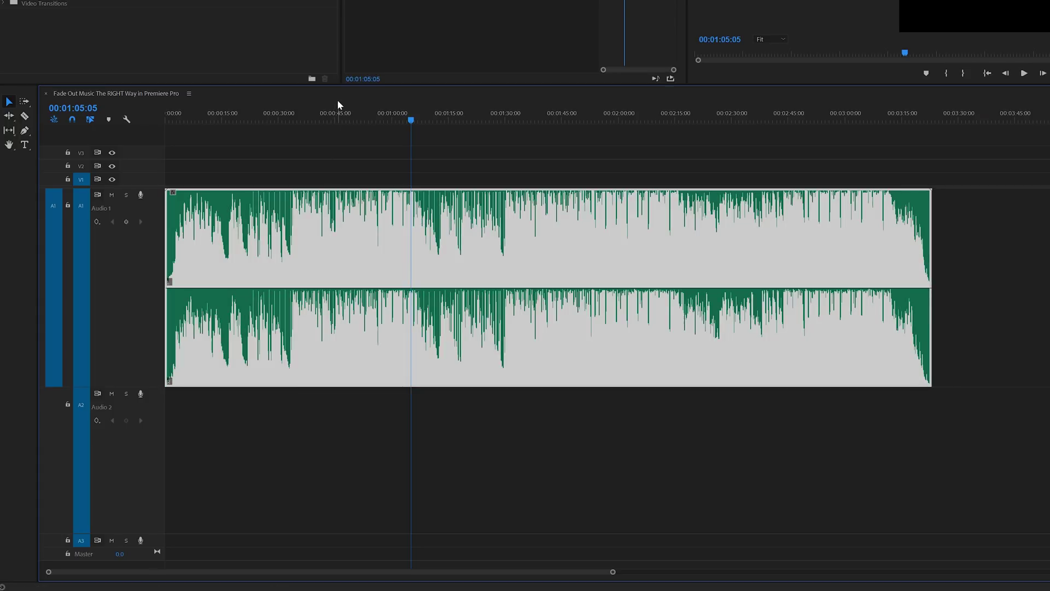
click(335, 114)
key(space)
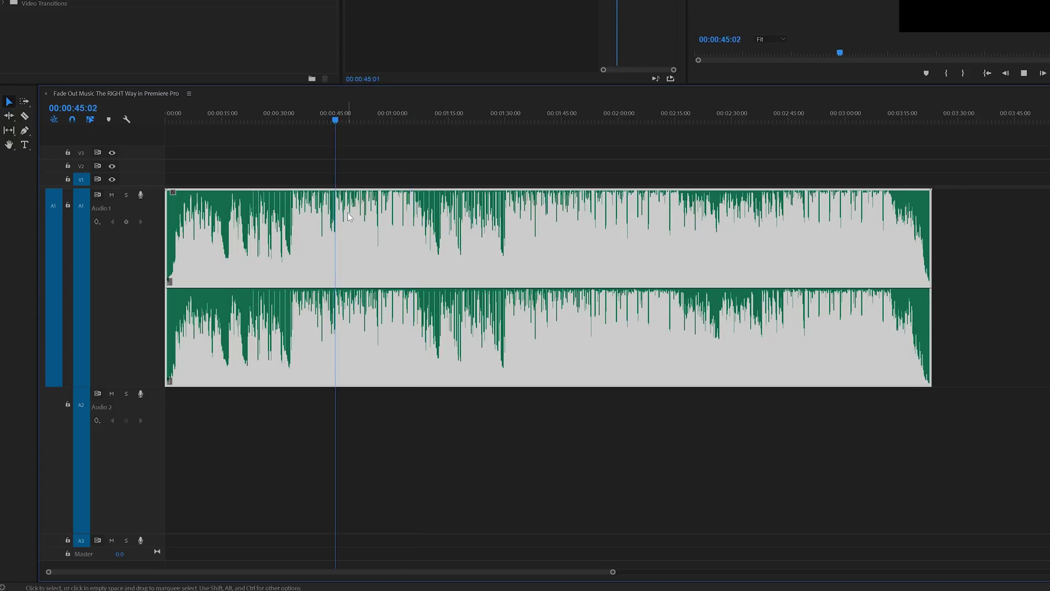
key(=)
key(space)
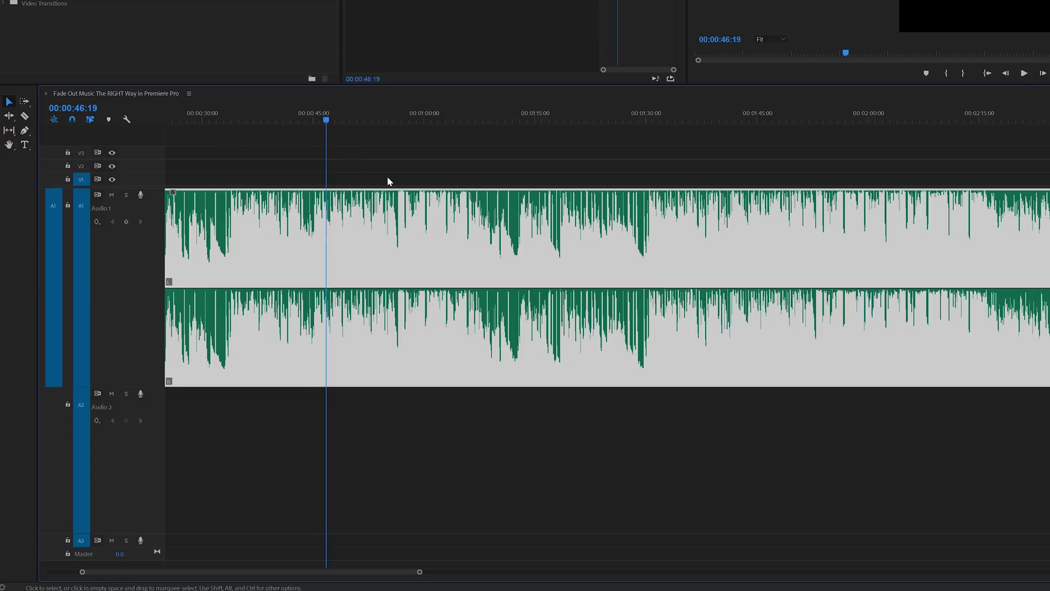
drag(316, 121, 309, 123)
key(ctrl+k)
Listen to the song's ending and split it again at 00:02:49:04.
click(363, 210)
key(minus)
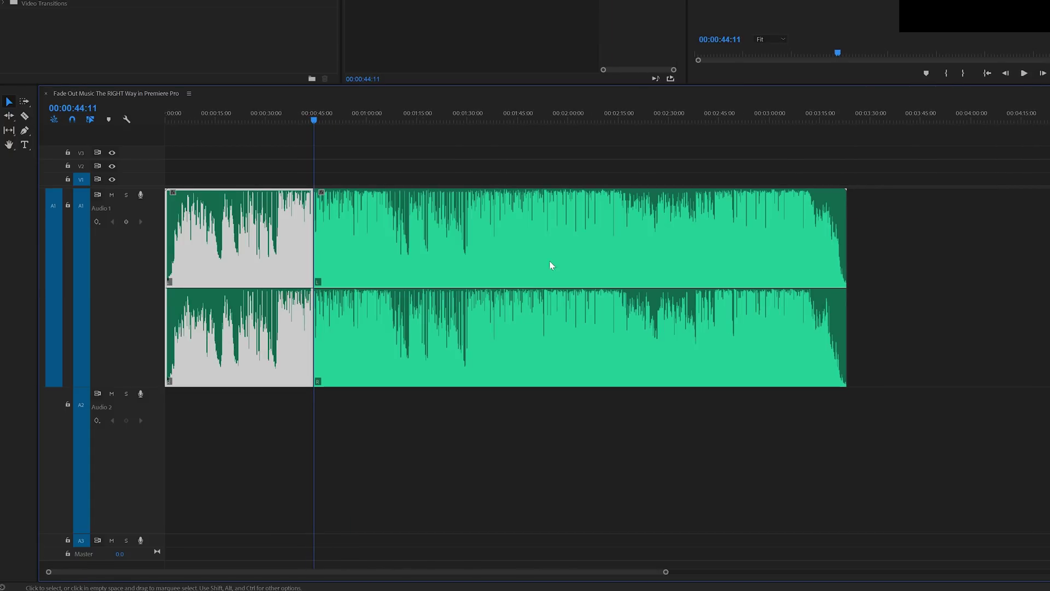
click(695, 115)
key(space)
click(733, 114)
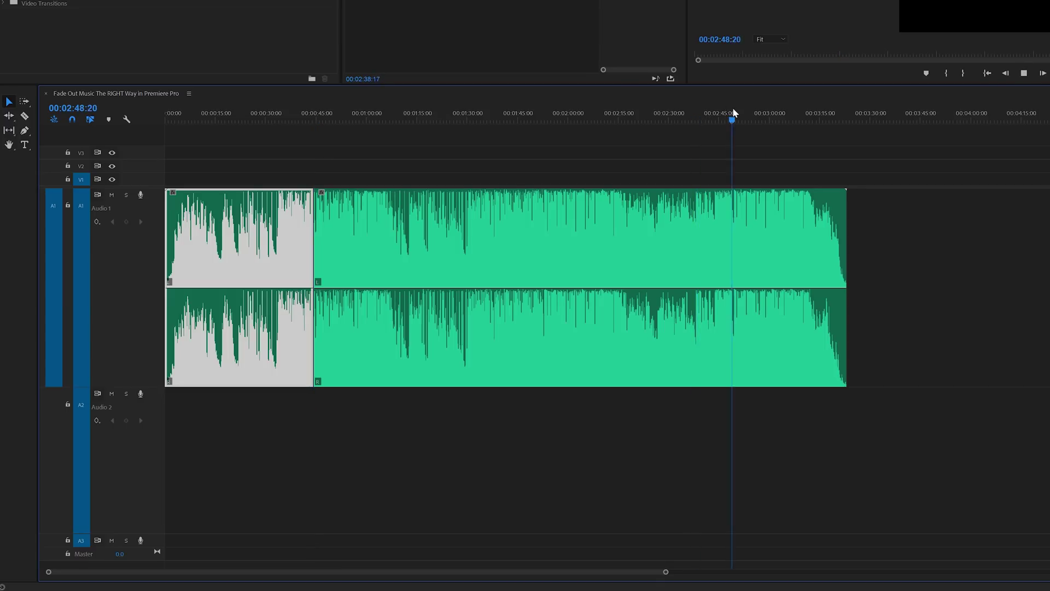
drag(733, 109, 675, 118)
key(equal)
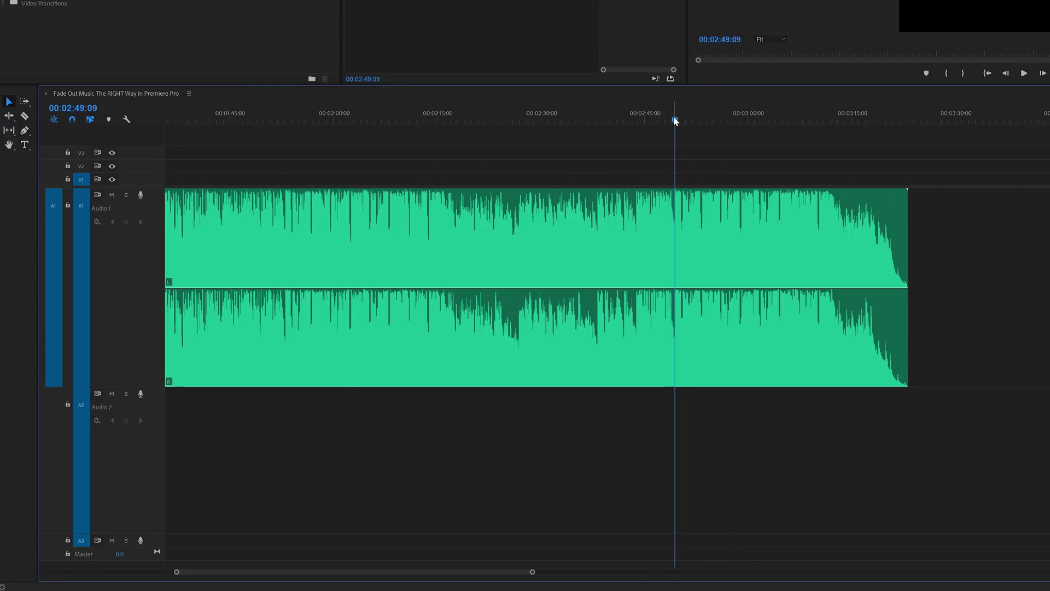
key(ctrl+k)
Delete the middle section and move the ending section down onto Audio 2.
key(minus)
click(441, 264)
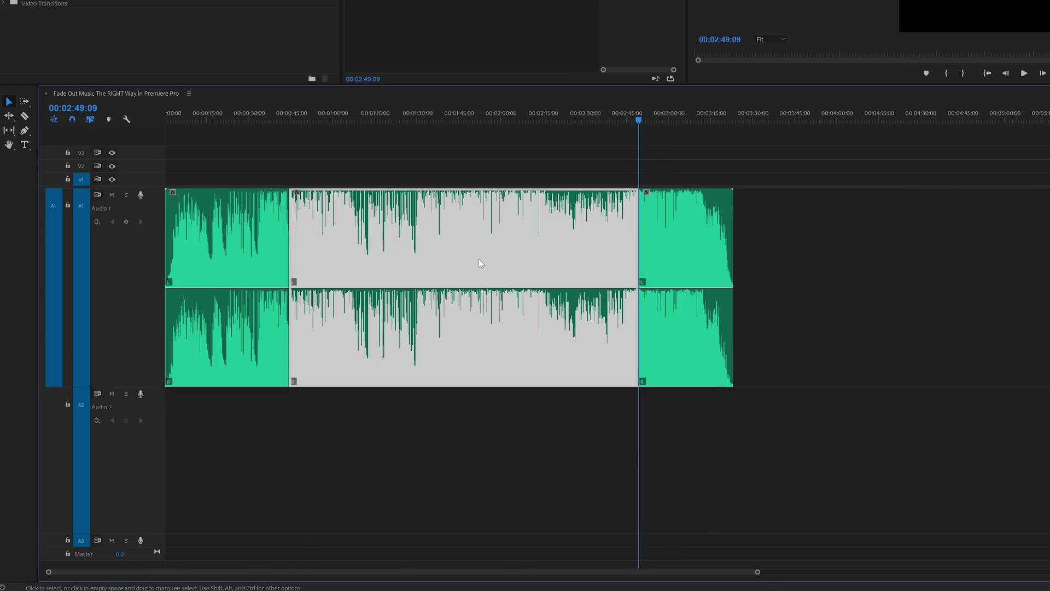
key(Delete)
drag(676, 244, 299, 432)
Overlap the ending section with the first part's end, aligning their waveforms.
key(equal)
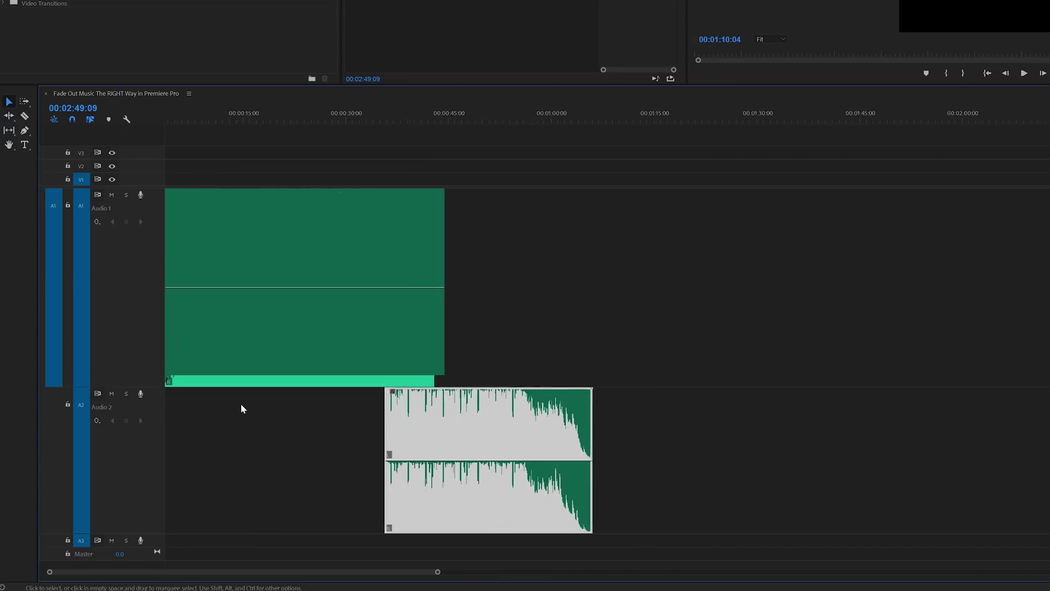
key(equal)
drag(709, 414, 798, 417)
drag(701, 408, 419, 415)
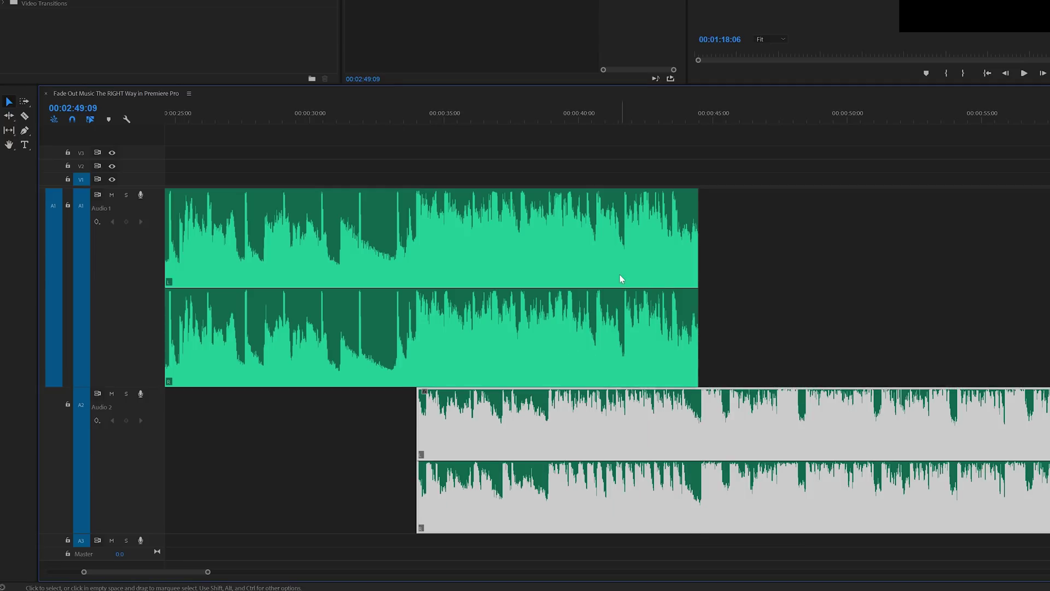
key(equal)
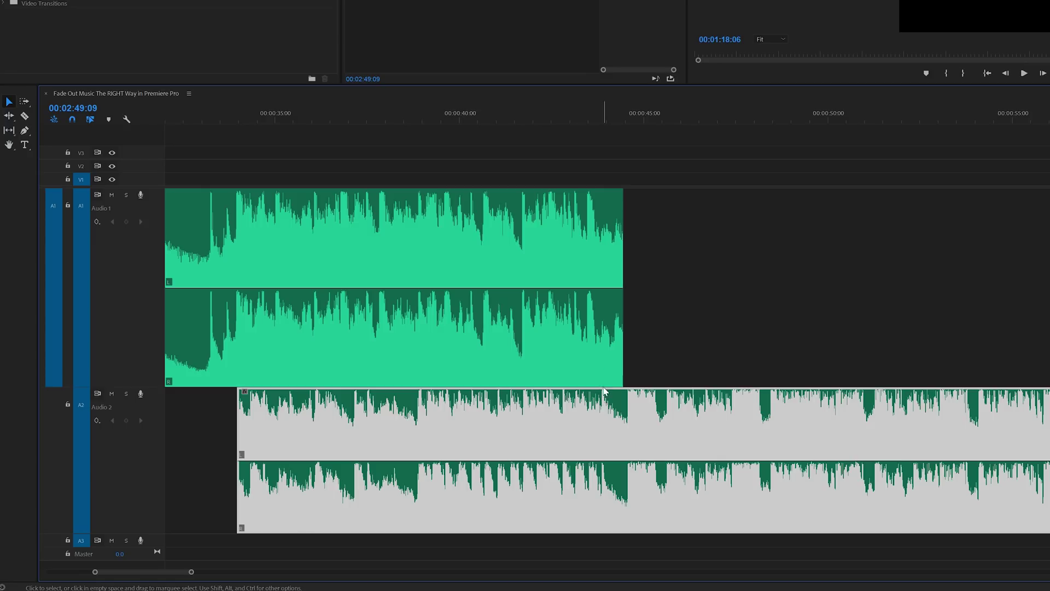
drag(623, 324, 654, 336)
drag(630, 394, 637, 363)
Trim the ending section's start to meet where the first part ends, near 00:00:45.
key(c)
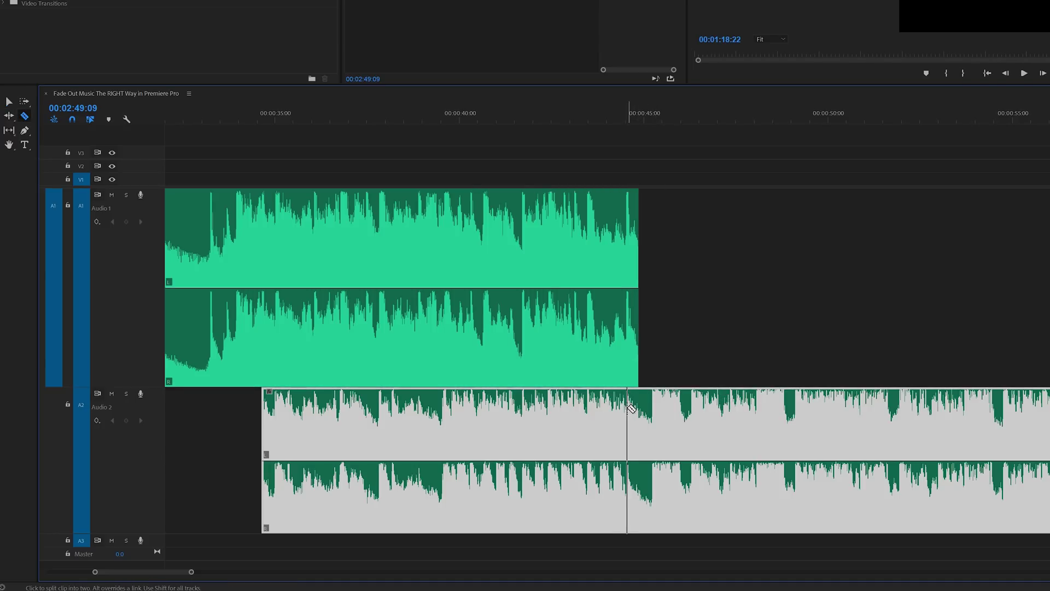
click(639, 408)
key(v)
click(611, 411)
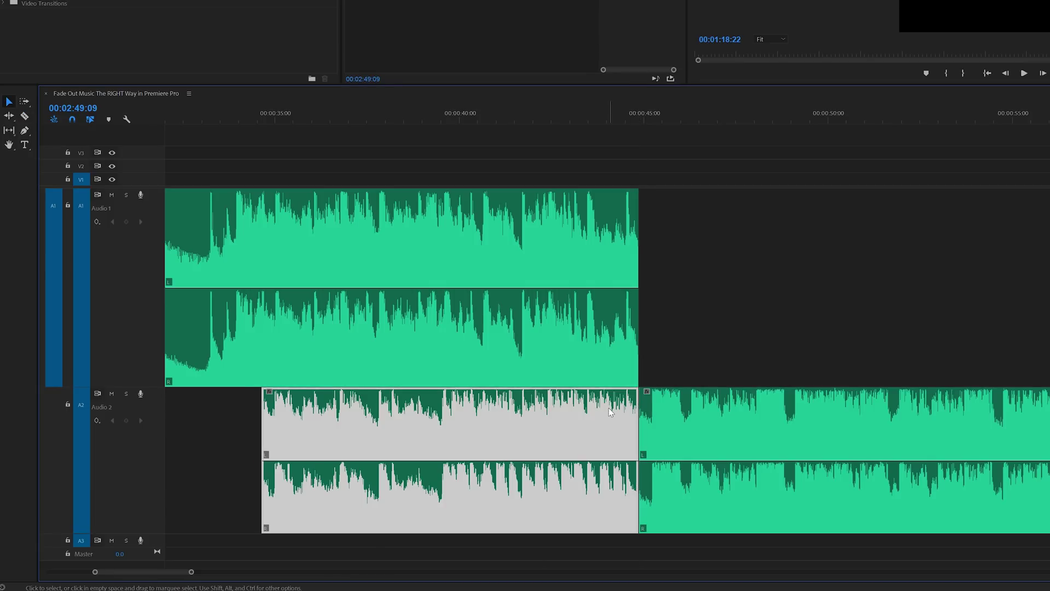
key(Delete)
key(ctrl+z)
key(ctrl+z)
key(ctrl+z)
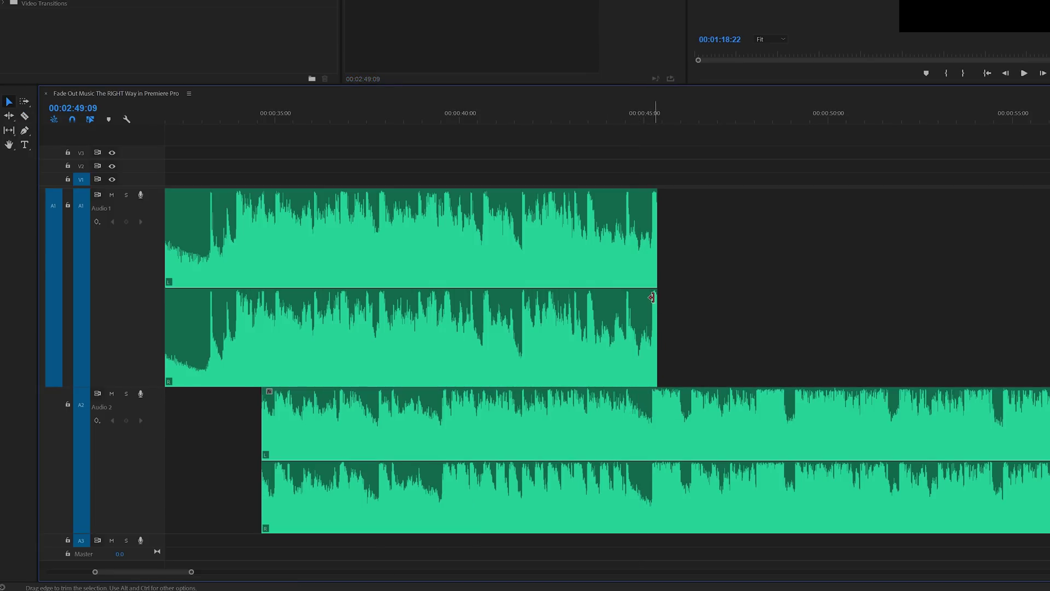
mouse_move(655, 298)
mouse_down()
mouse_move(674, 304)
mouse_move(663, 313)
mouse_up()
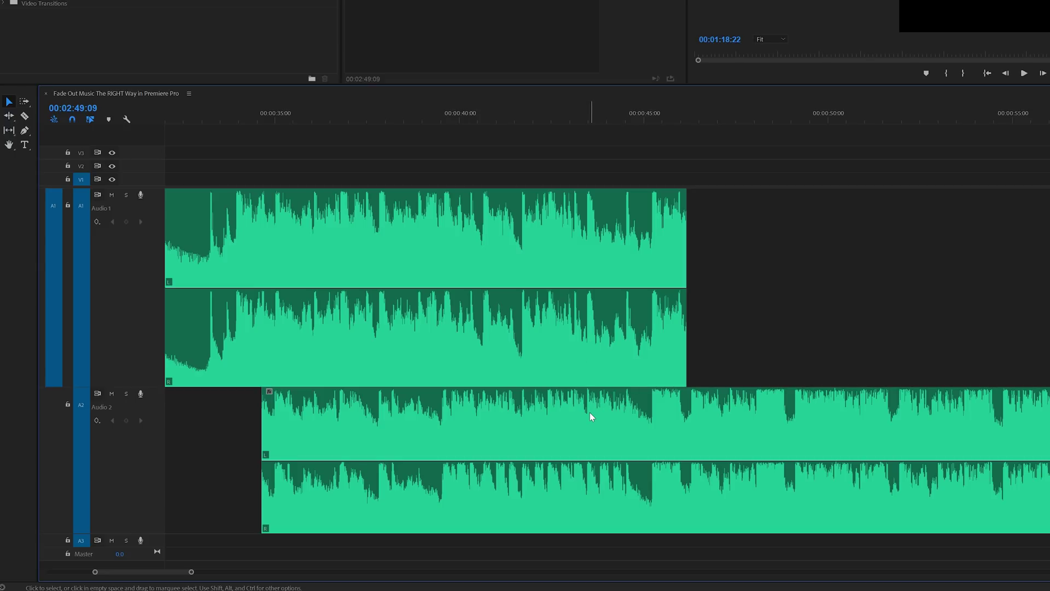
key(ctrl+z)
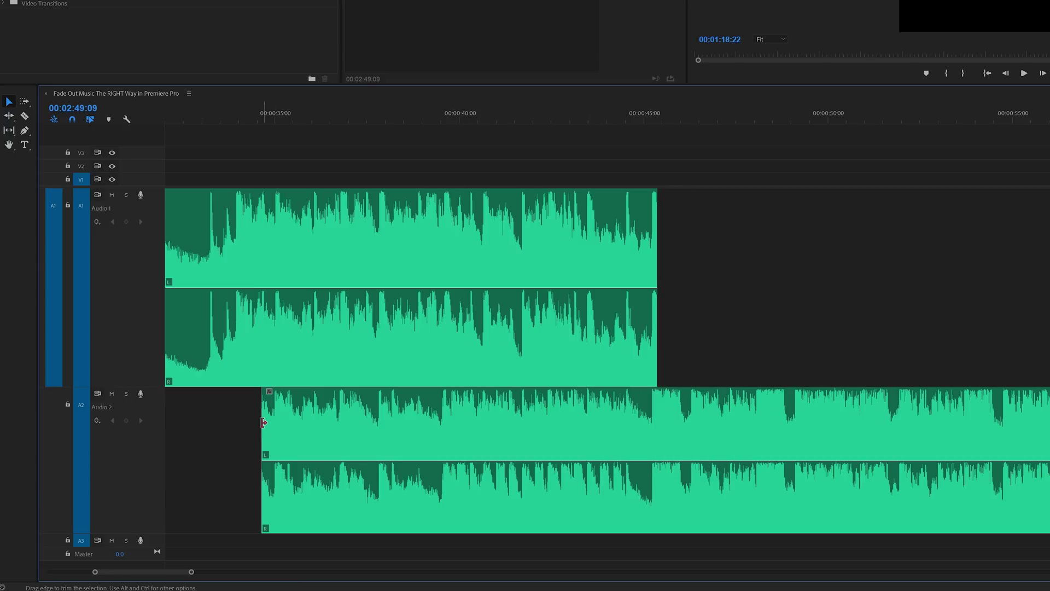
drag(265, 420, 644, 428)
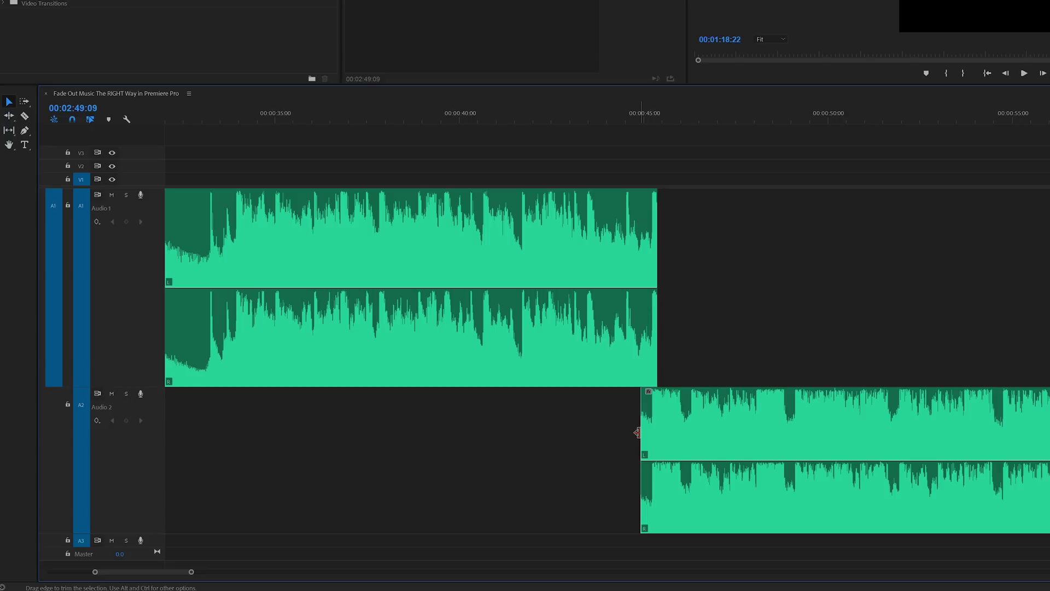
Replace the default Constant Power crossfade with an Exponential Fade at the ending section's start.
key(ctrl+shift+d)
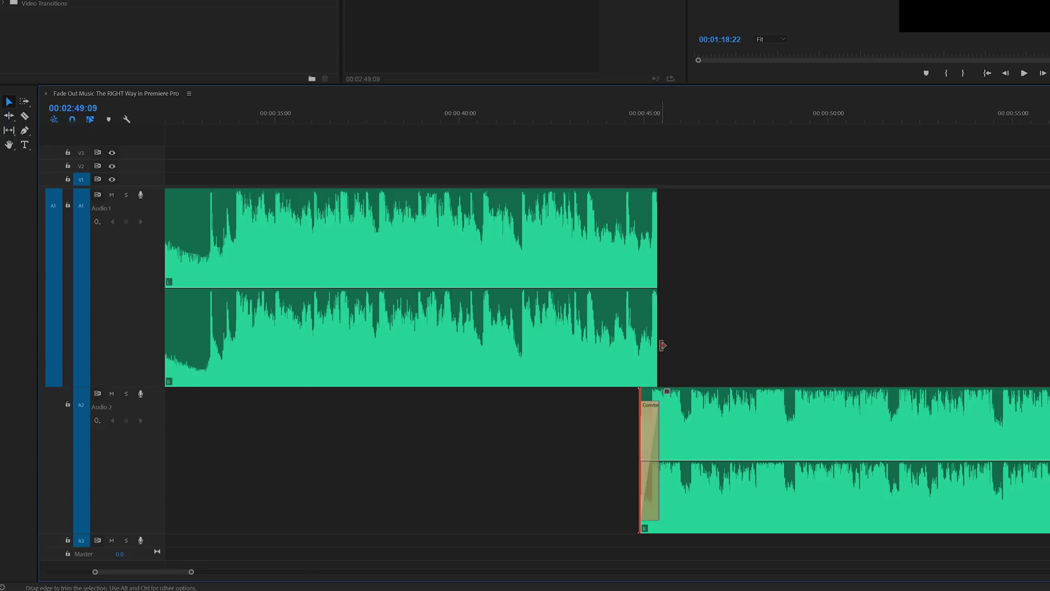
click(650, 460)
key(Delete)
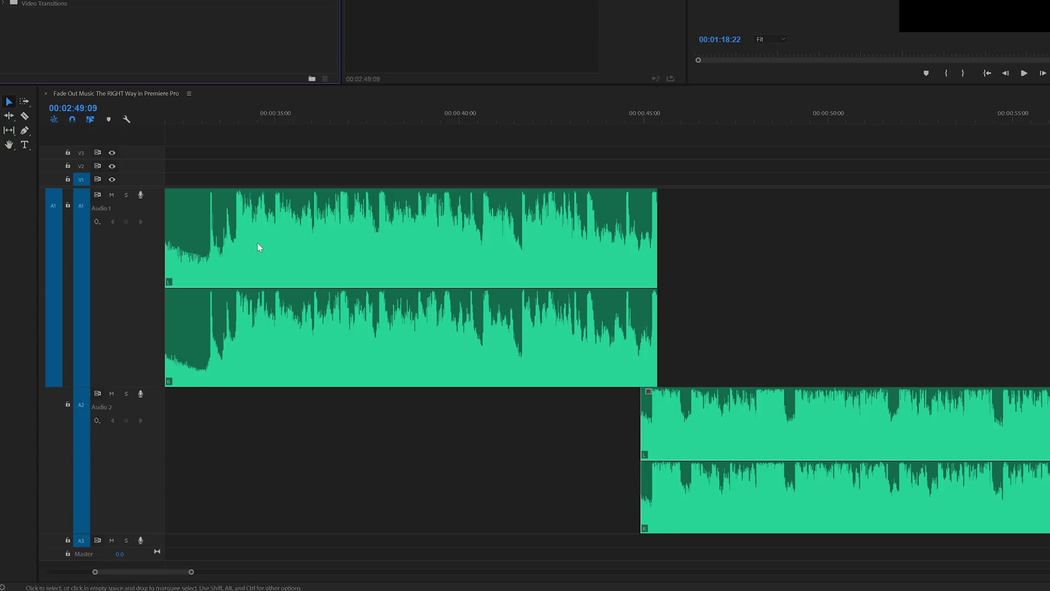
key(ctrl+shift+d)
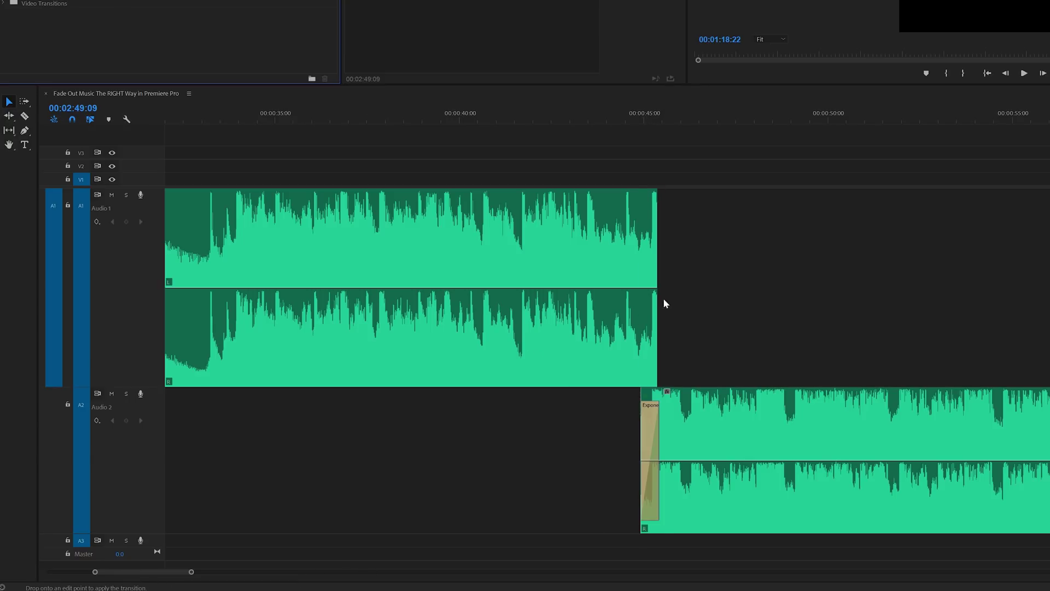
Try a crossfade on the first part's end while playing across the splice.
drag(666, 303, 652, 329)
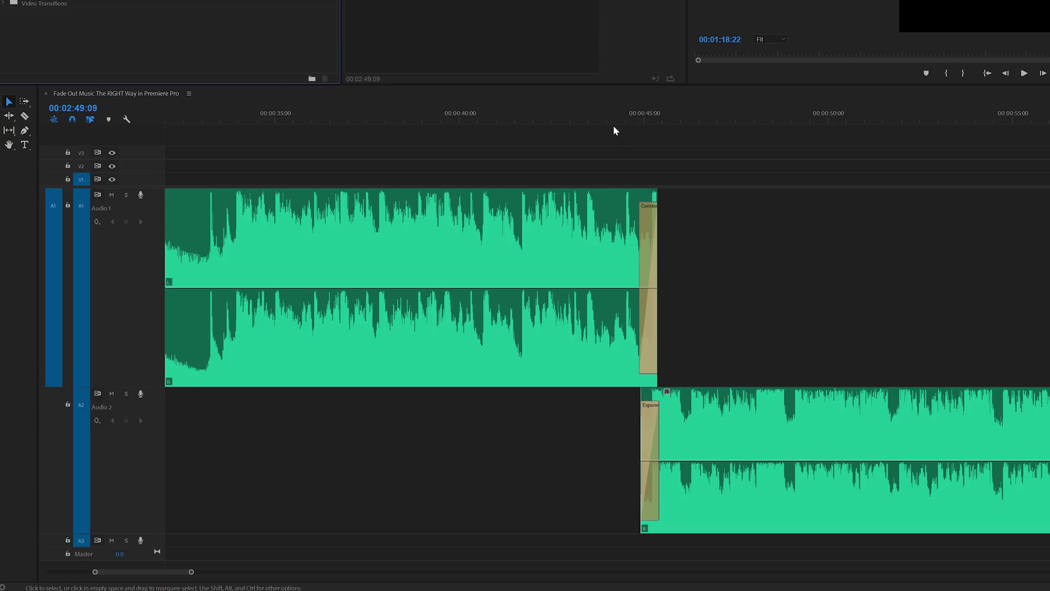
drag(614, 130, 520, 122)
key(space)
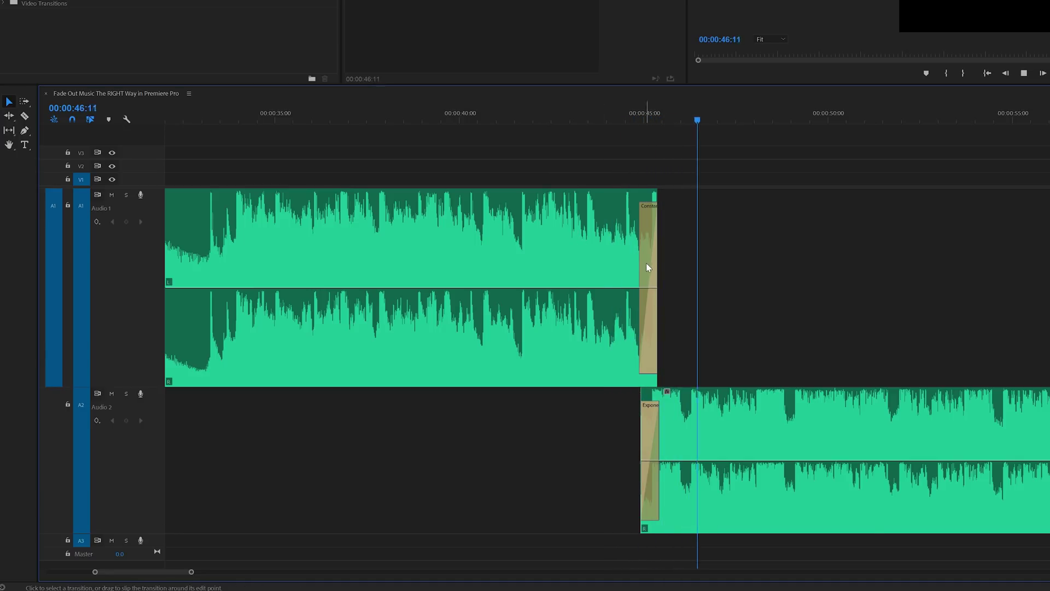
drag(657, 255, 647, 235)
click(609, 109)
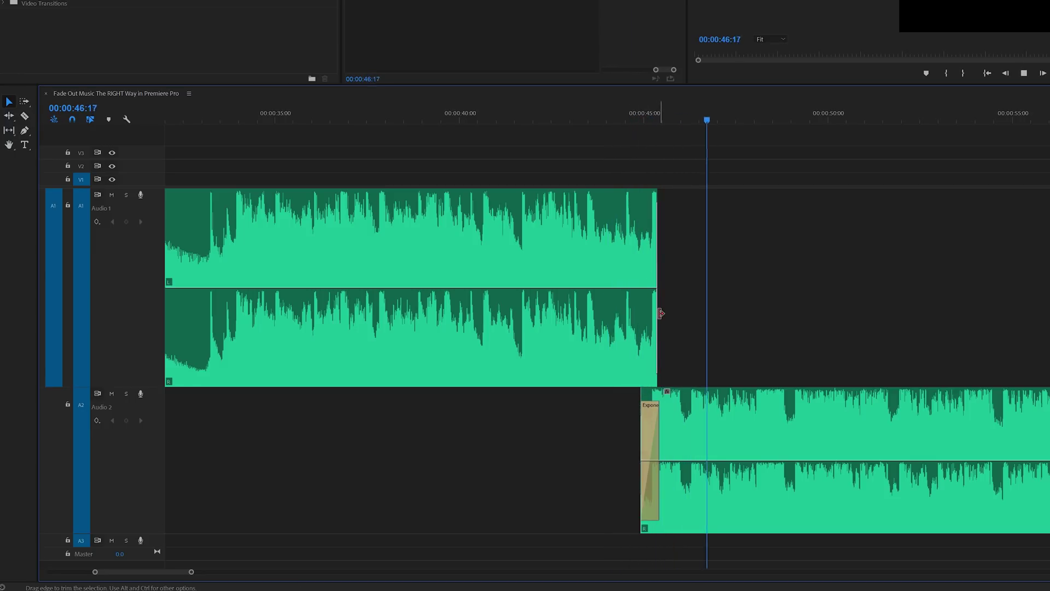
key(space)
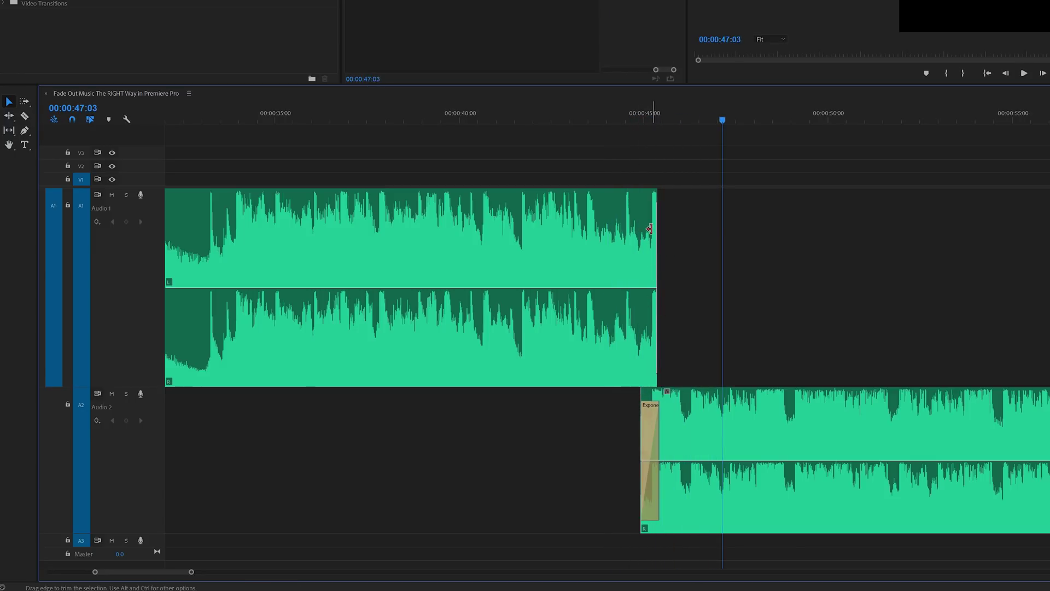
Trim the first clip's end slightly earlier and play back the join.
key(=)
key(=)
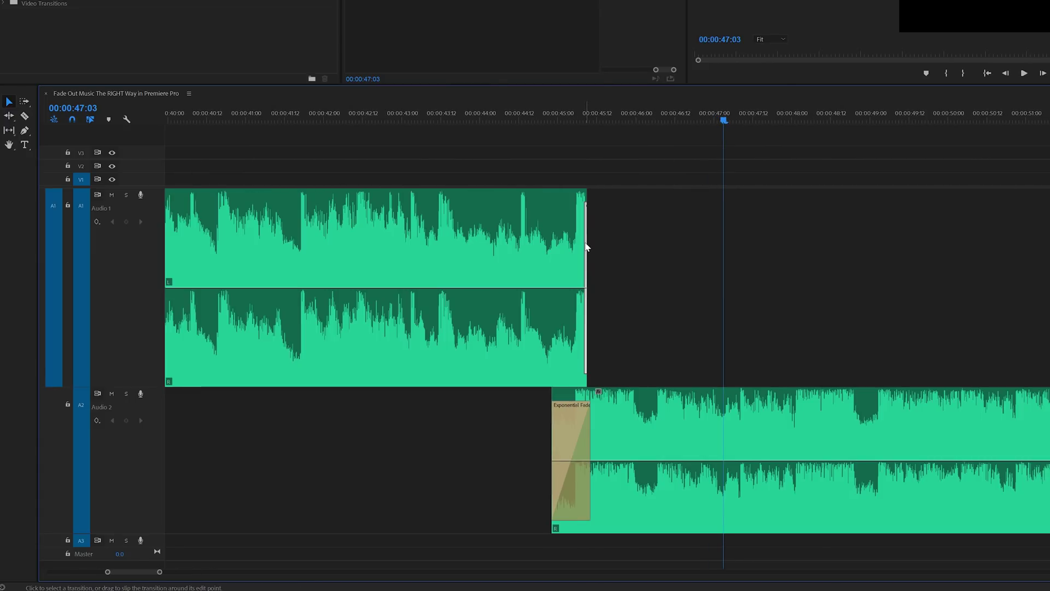
drag(572, 241, 558, 240)
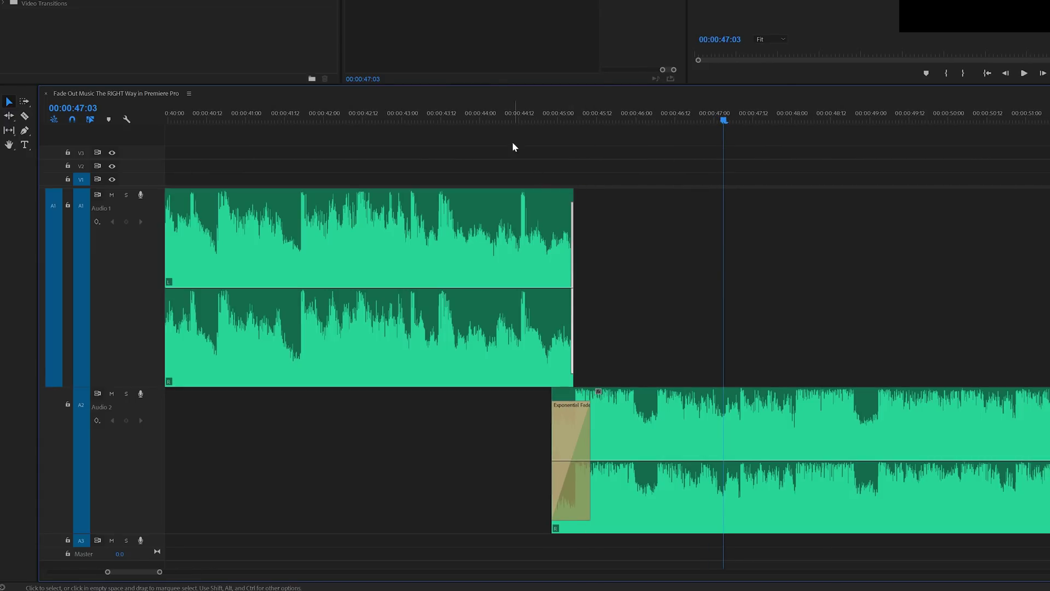
click(503, 116)
key(space)
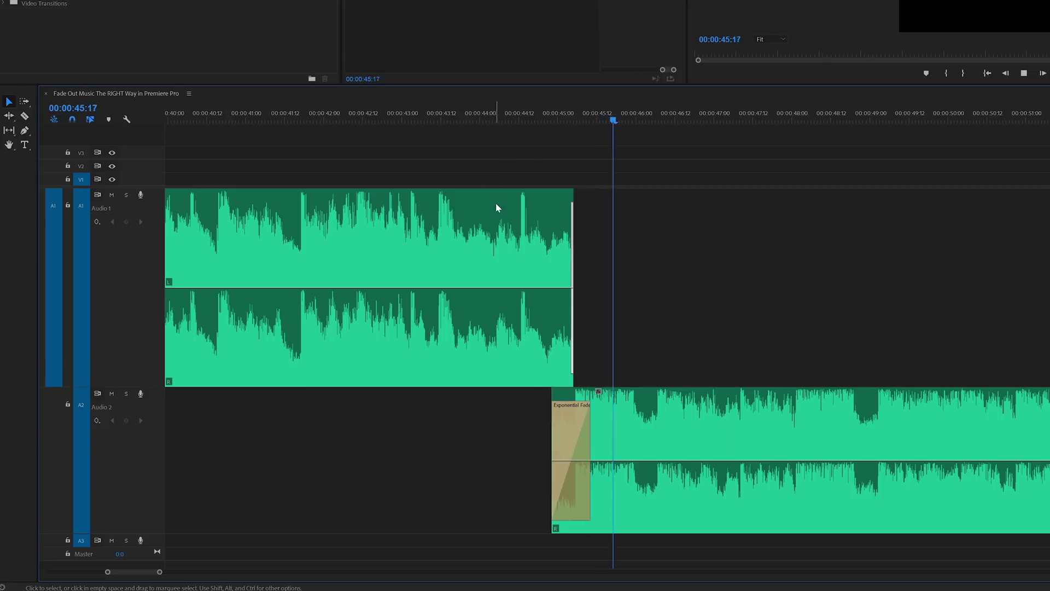
key(space)
Shorten the Exponential Fade on the ending section and preview it.
click(574, 420)
drag(574, 420, 550, 420)
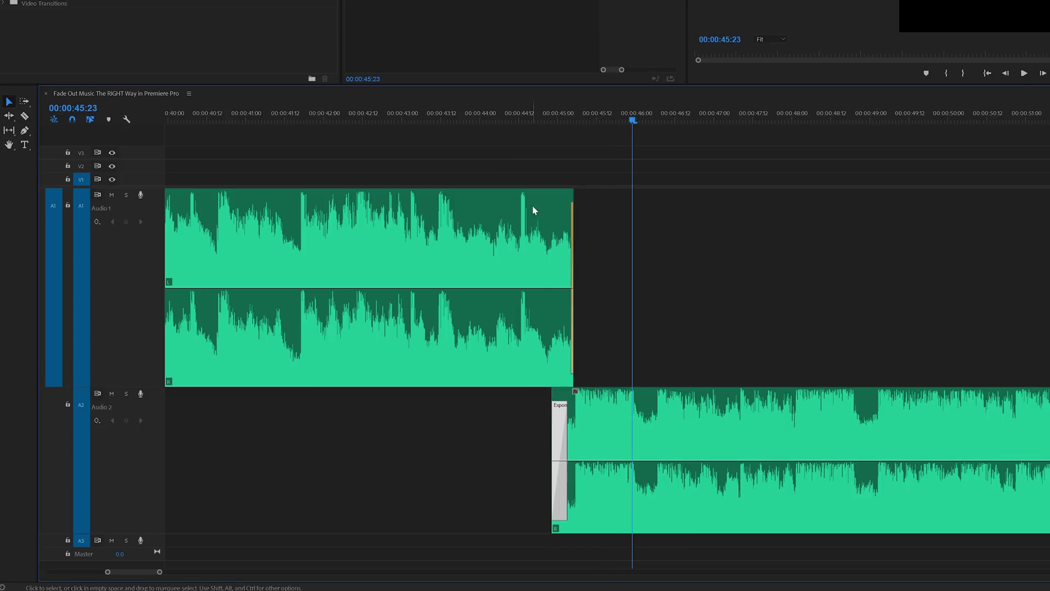
click(532, 115)
key(space)
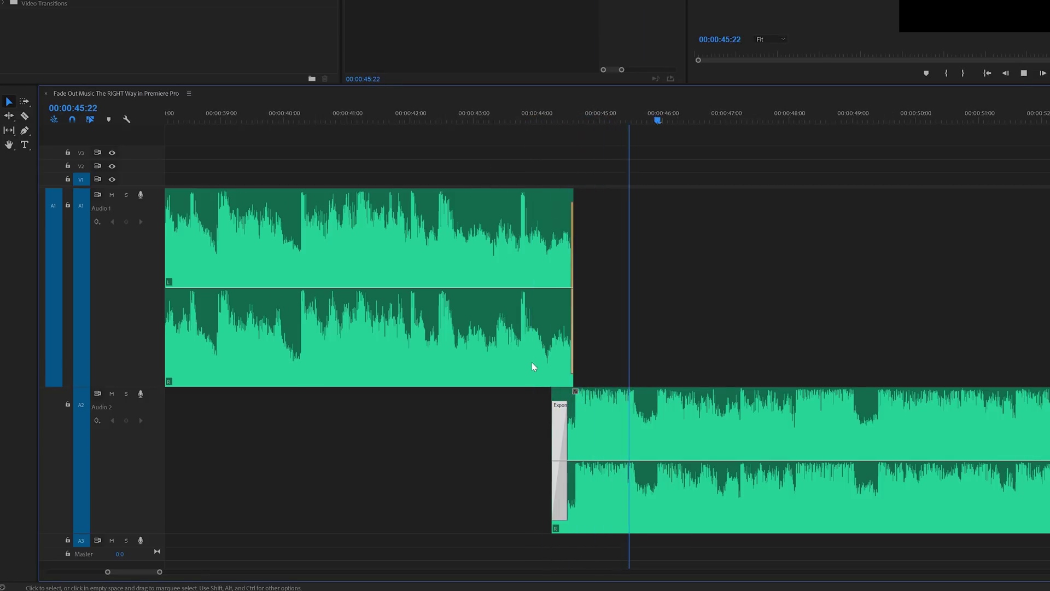
scroll(532, 362, down, 3)
key(space)
click(641, 116)
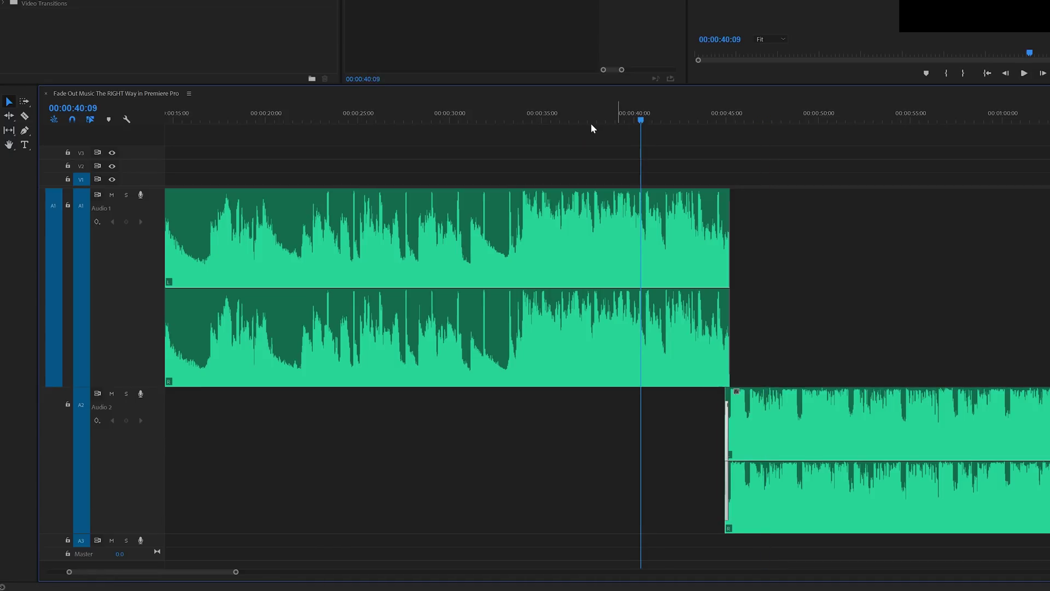
click(529, 115)
key(space)
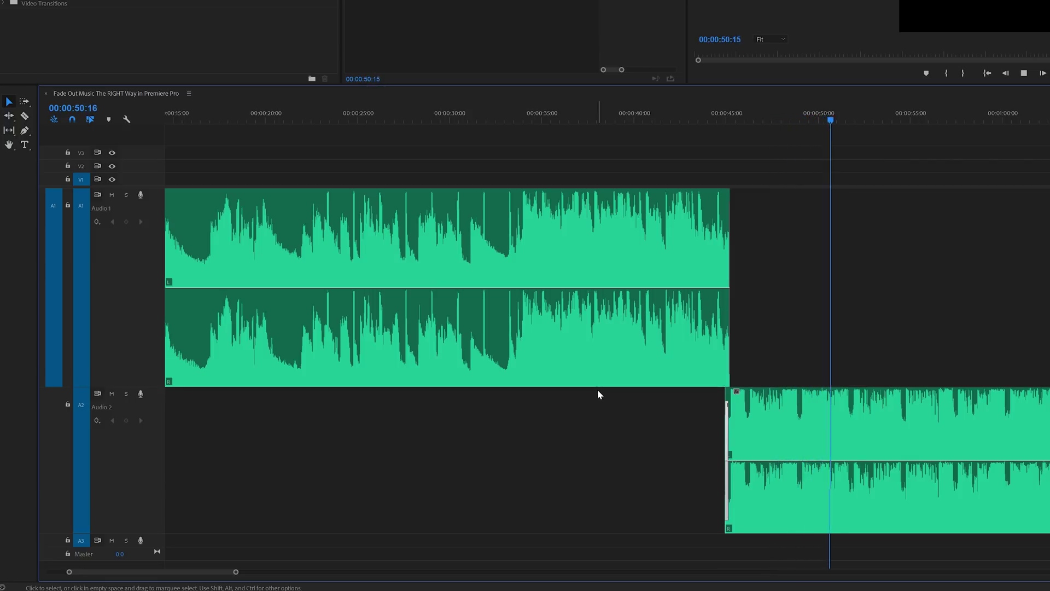
key(space)
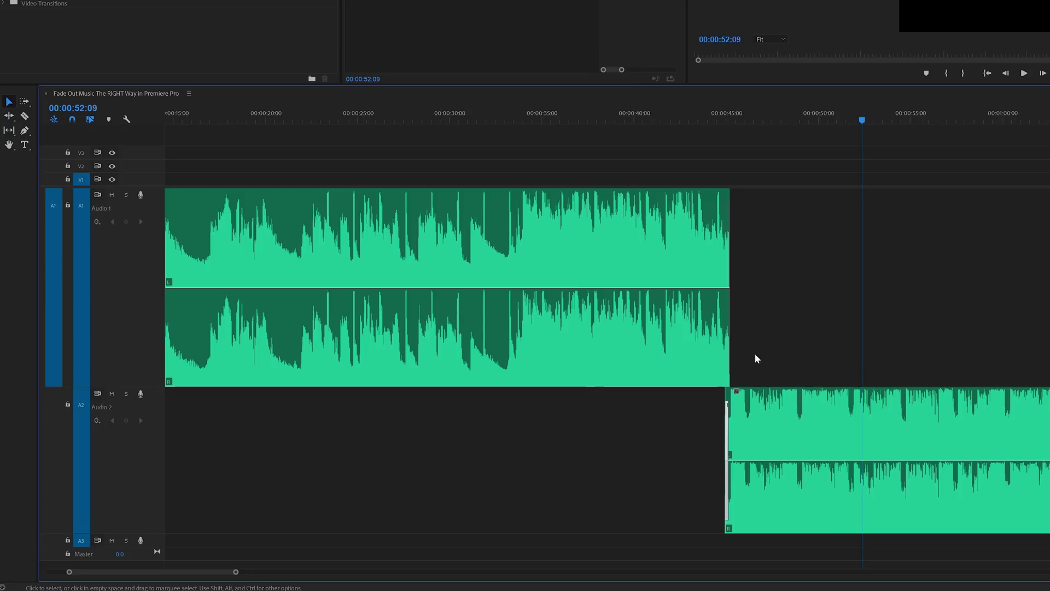
key(minus)
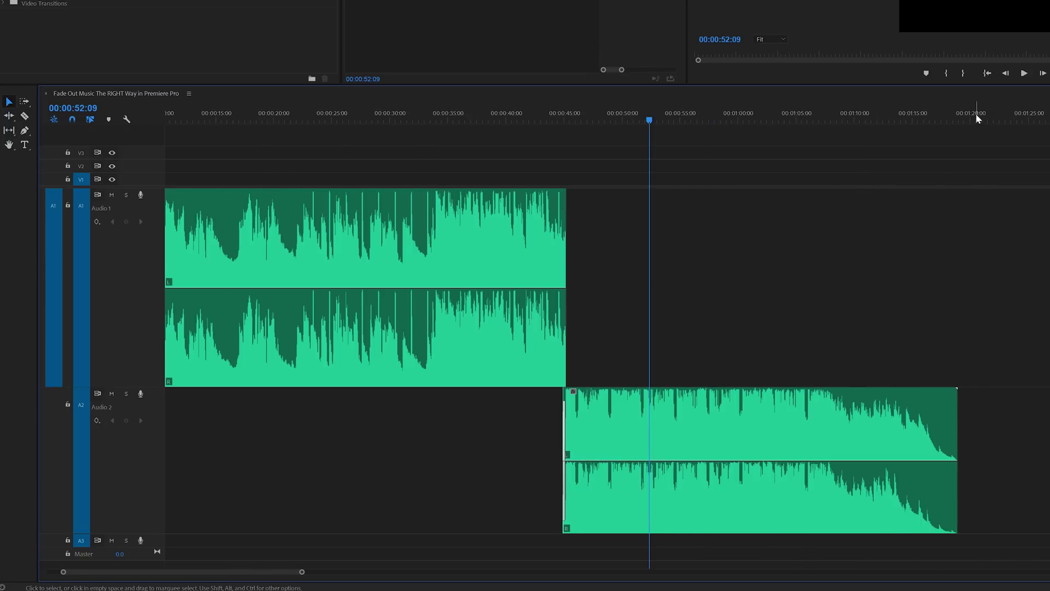
scroll(337, 438, up, 2)
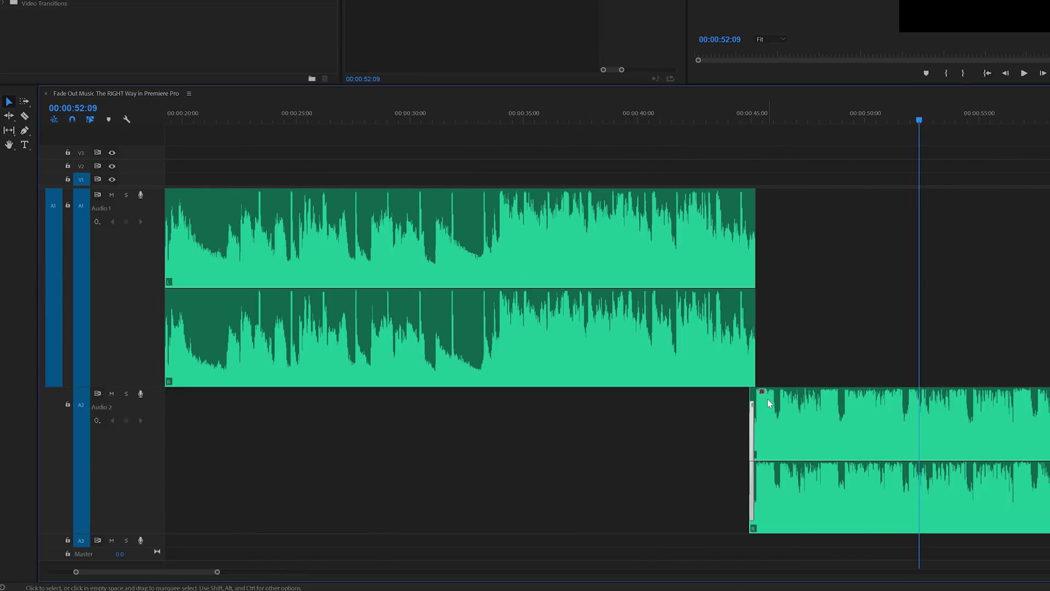
Drag the ending section on Audio 2 earlier, near where its waveform matches the song.
drag(769, 405, 489, 402)
scroll(375, 403, up, 2)
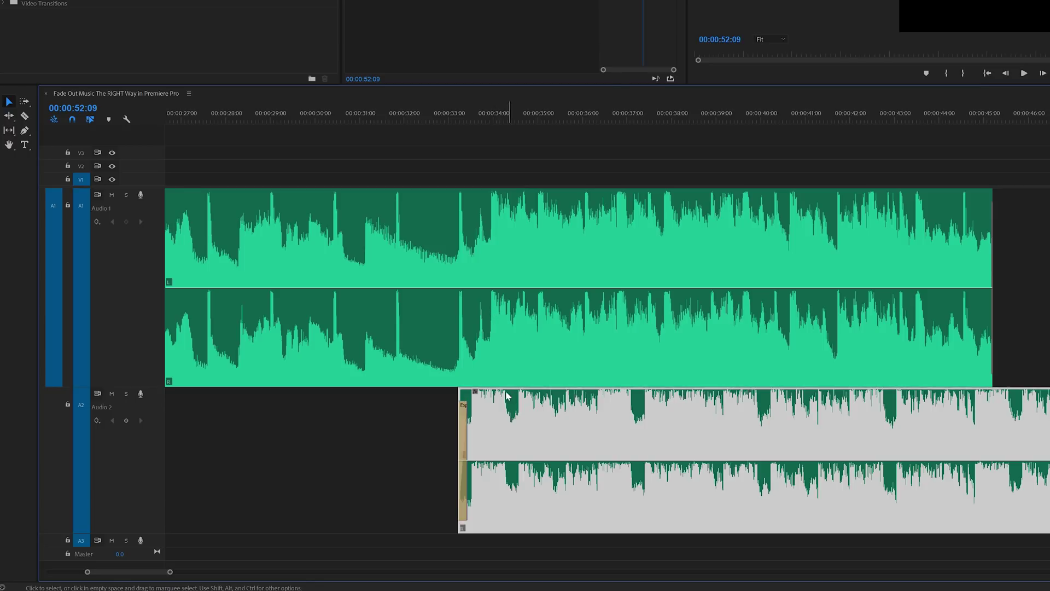
drag(475, 398, 495, 398)
click(376, 396)
scroll(376, 397, up, 2)
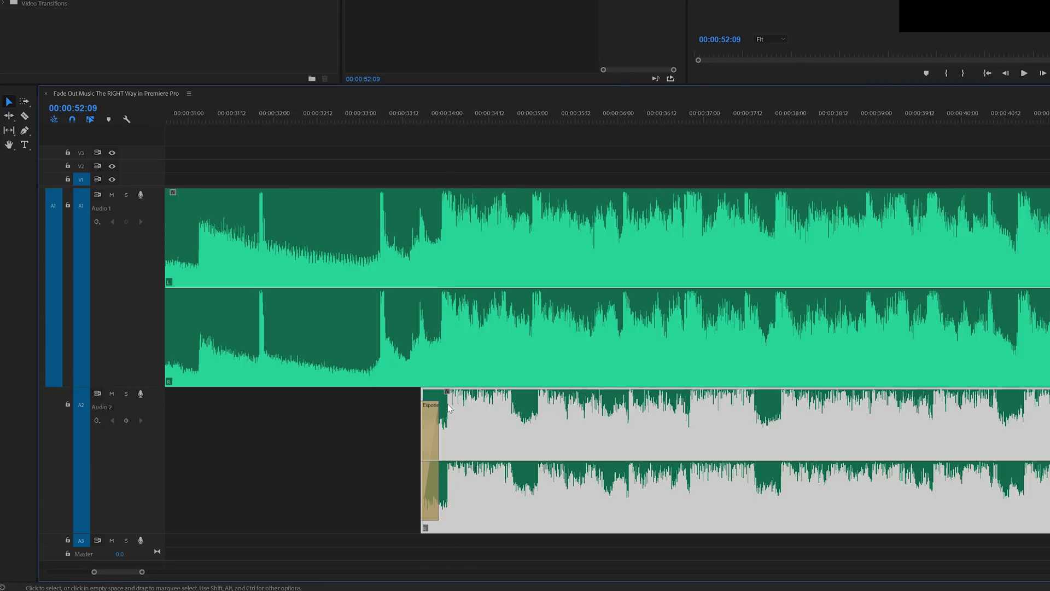
Park the playhead at the matching beat near 33:23 and align the ending section's start to it.
drag(437, 112, 443, 113)
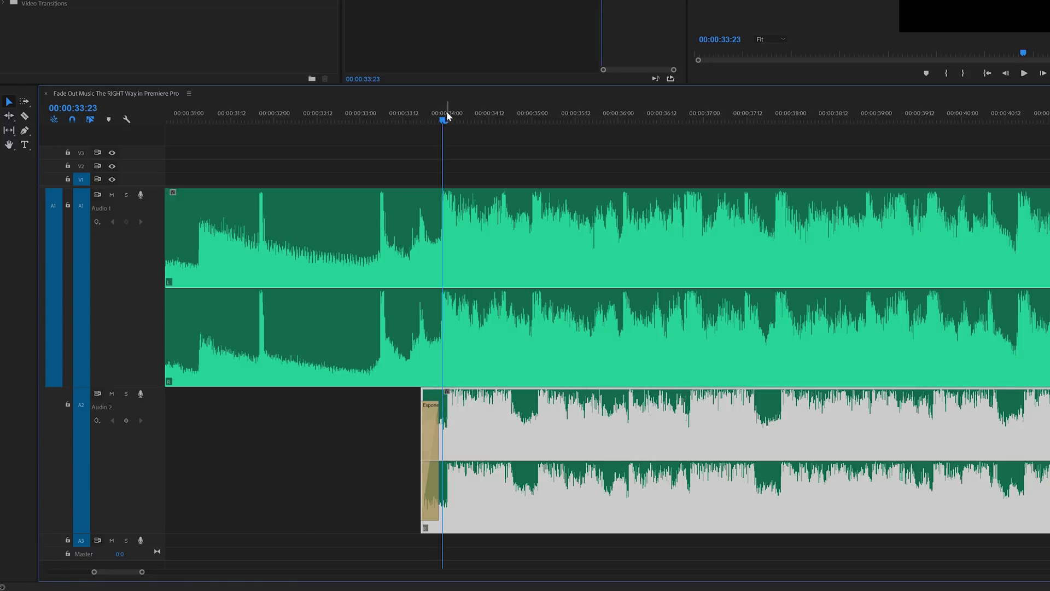
click(448, 411)
click(307, 429)
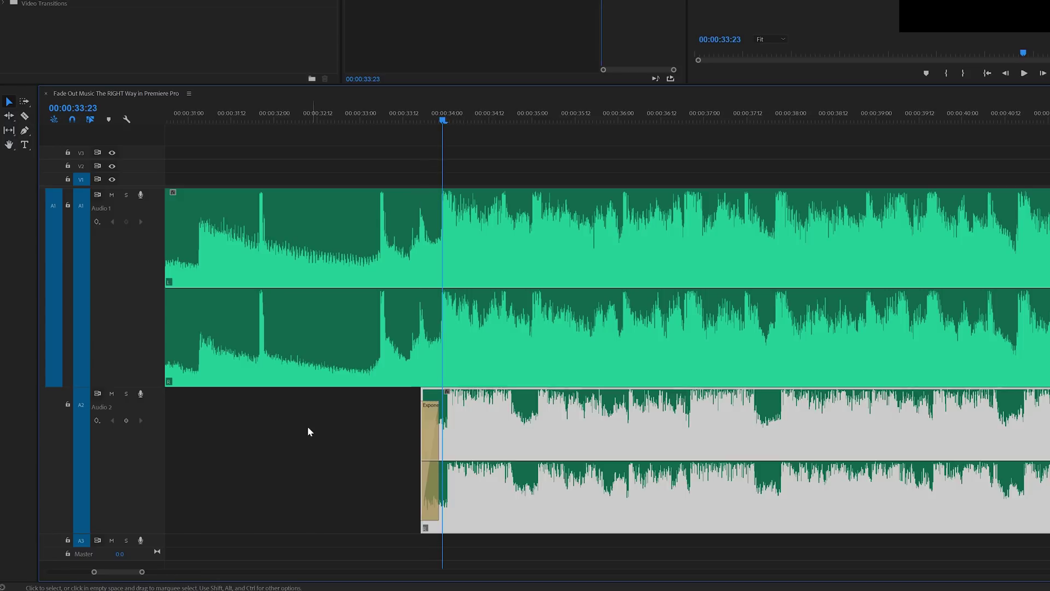
scroll(298, 429, up, 3)
drag(485, 412, 464, 416)
Move the first song clip's out-point to the playhead at 00:00:33:23.
scroll(356, 434, up, 2)
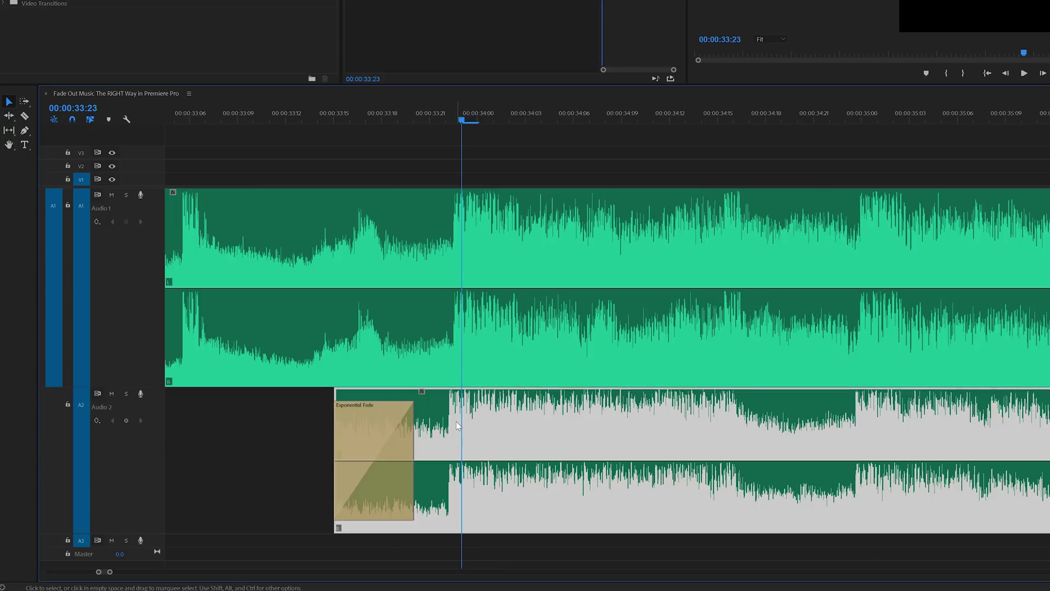
scroll(462, 426, down, 2)
scroll(580, 444, down, 2)
click(692, 361)
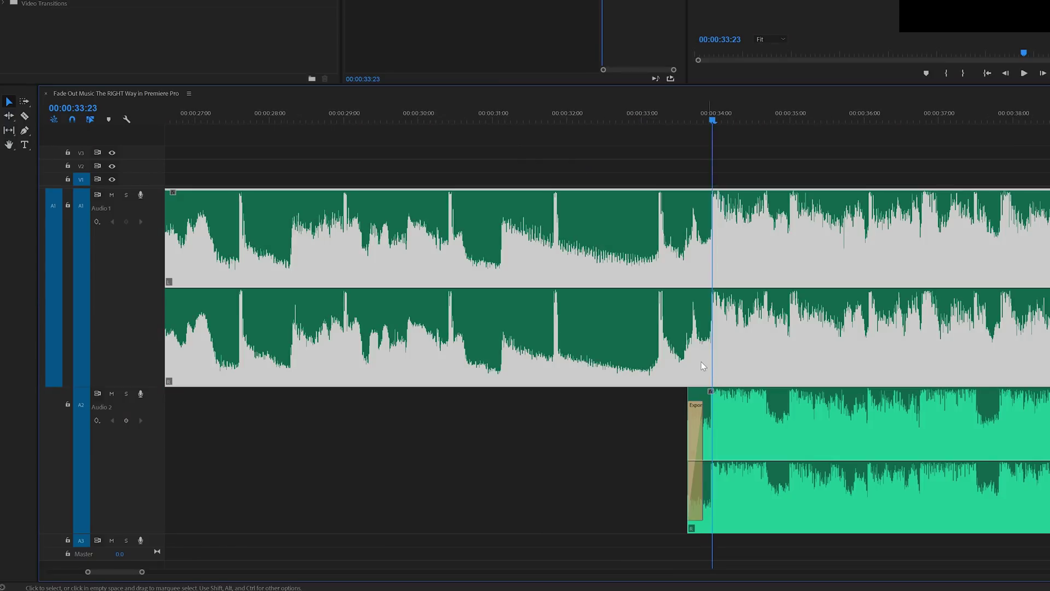
click(727, 355)
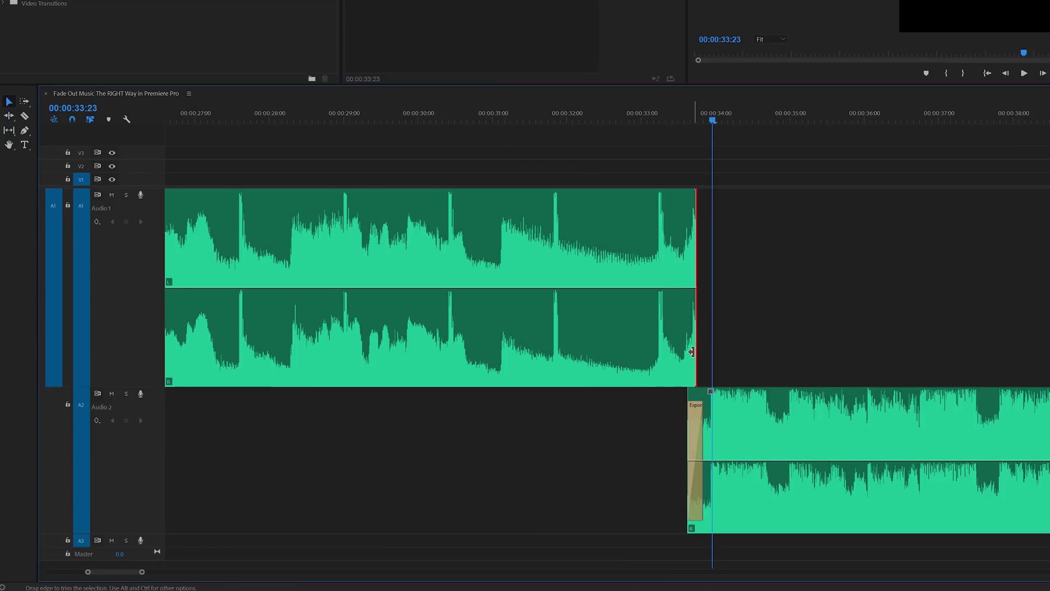
drag(696, 347, 706, 348)
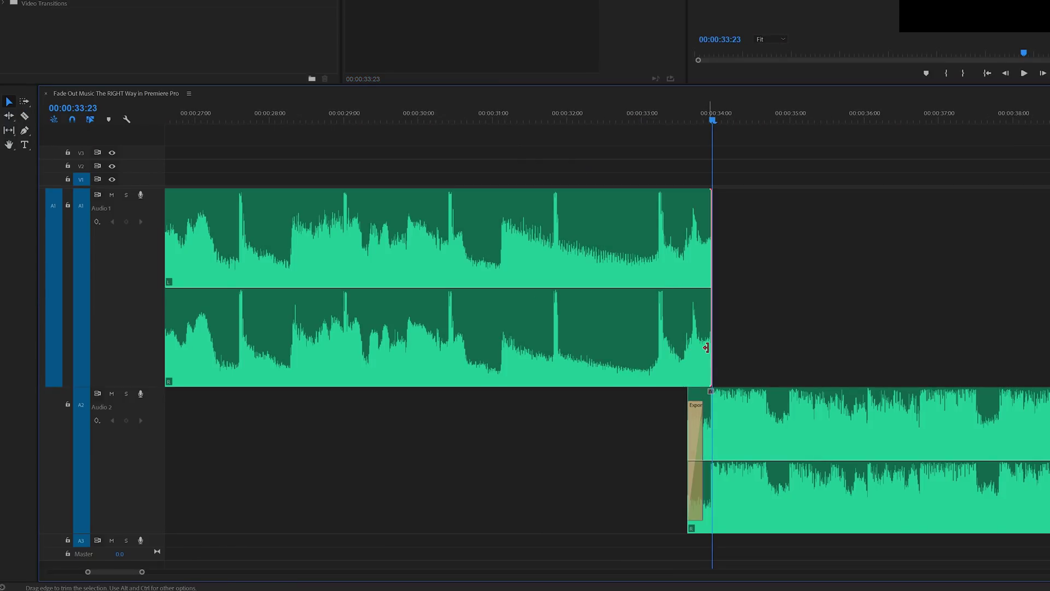
Add a short default Constant Power crossfade at the first clip's end and preview the join.
key(ctrl+shift+d)
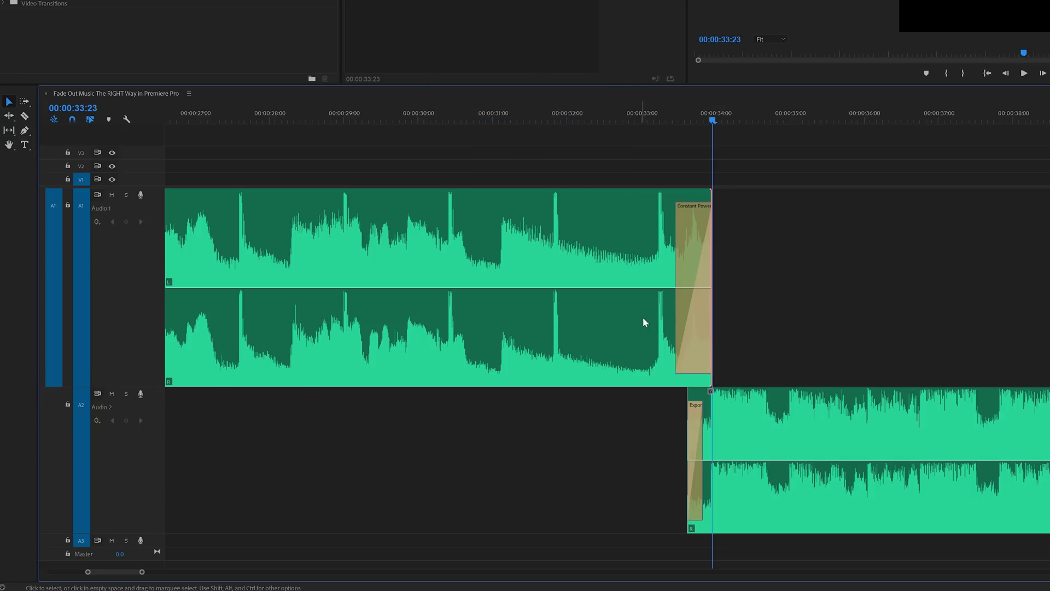
drag(681, 262, 710, 259)
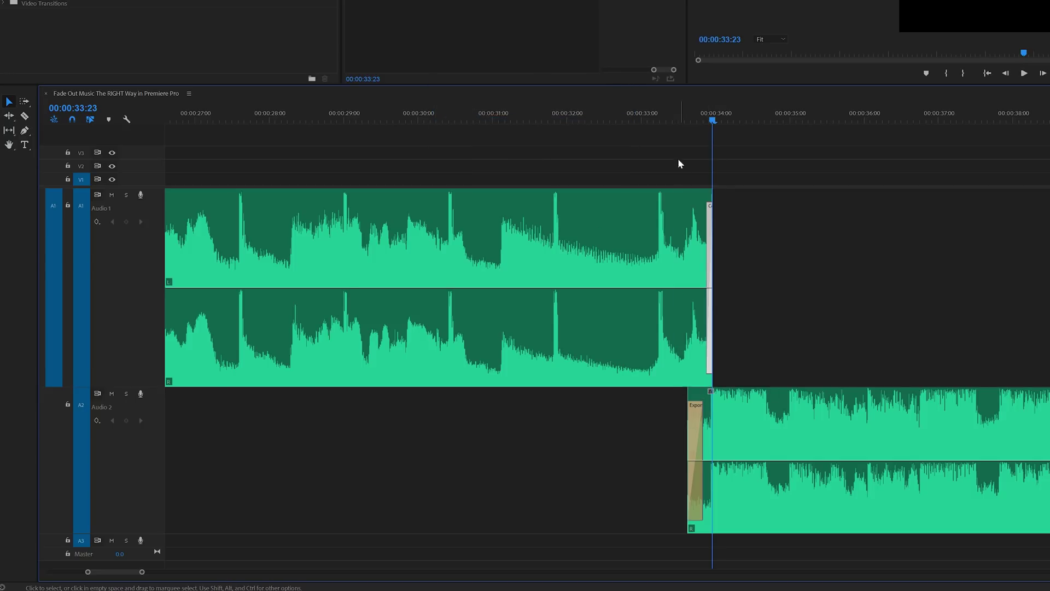
click(655, 113)
key(space)
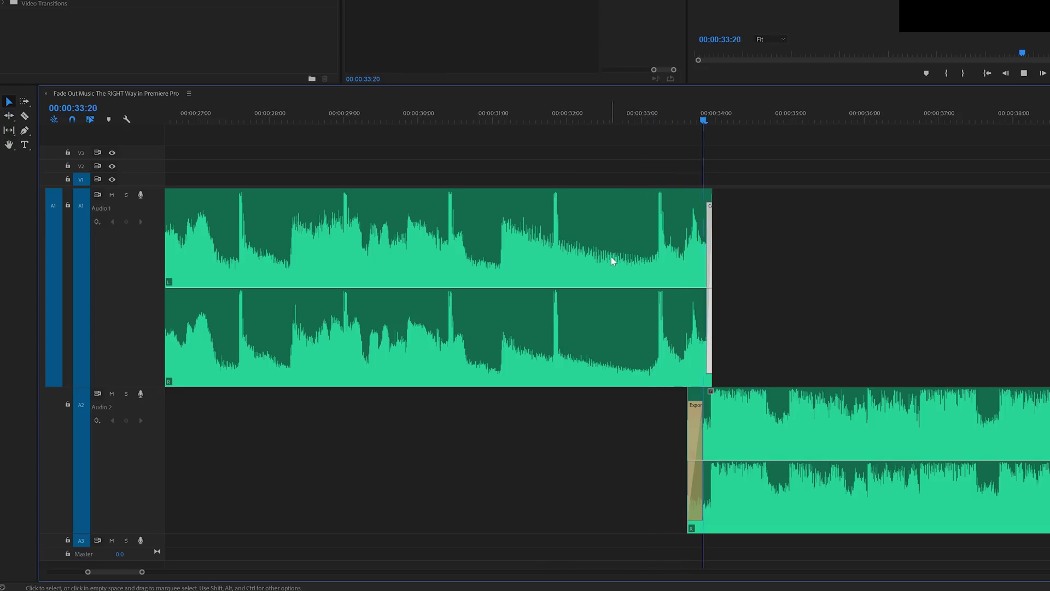
key(minus)
Zoom out to check the song ends around 1:05, then play it from the start past the join.
key(minus)
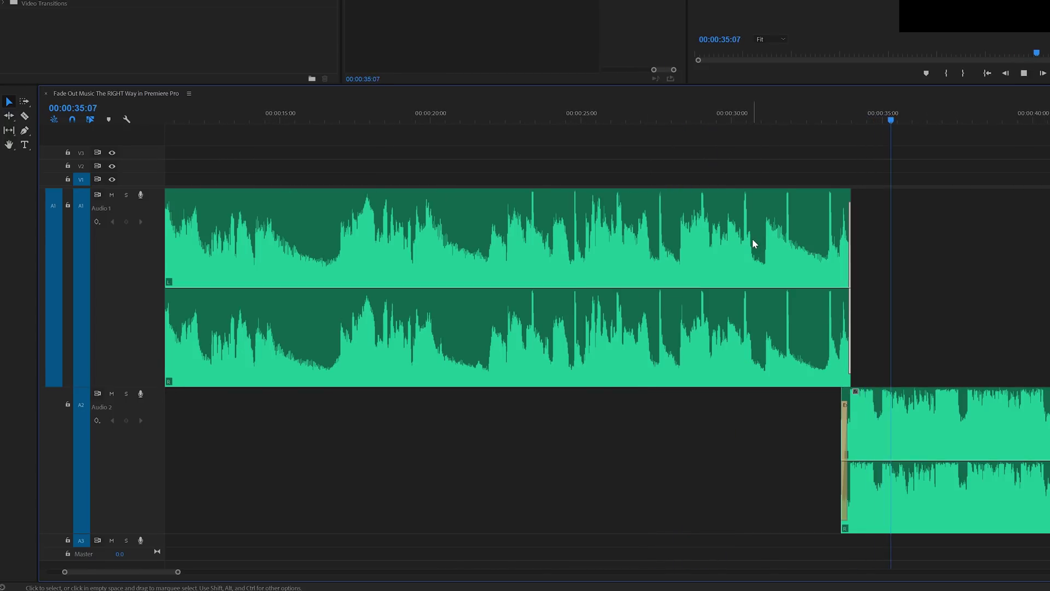
click(763, 262)
key(minus)
key(minus)
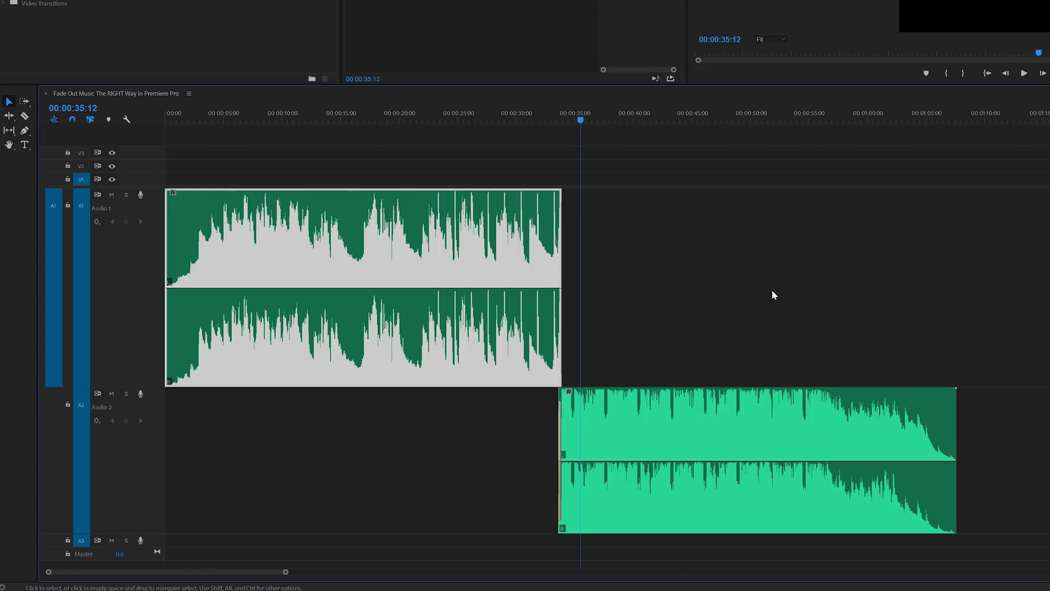
click(927, 119)
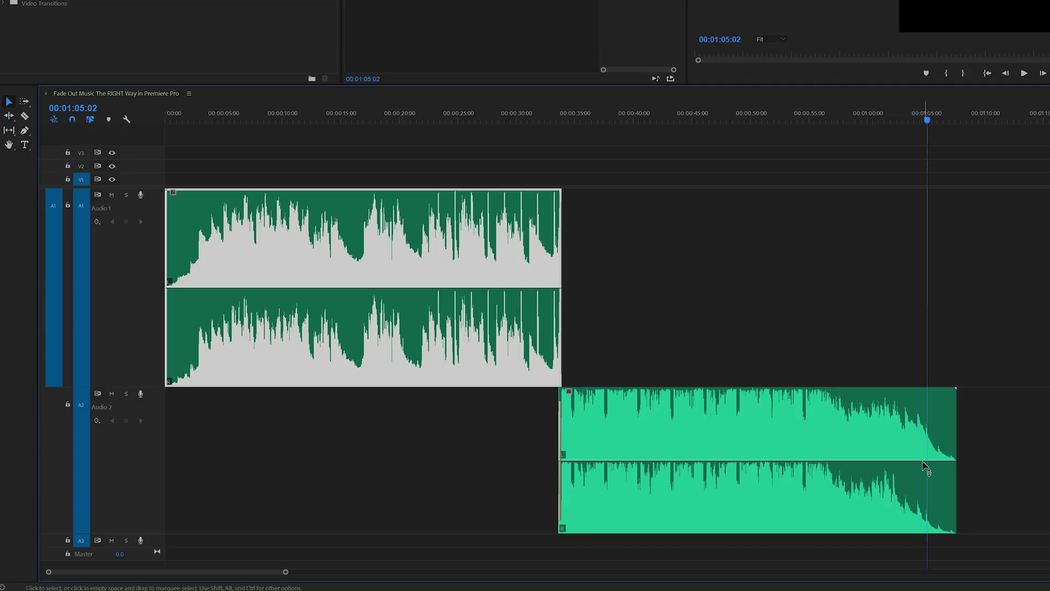
click(838, 191)
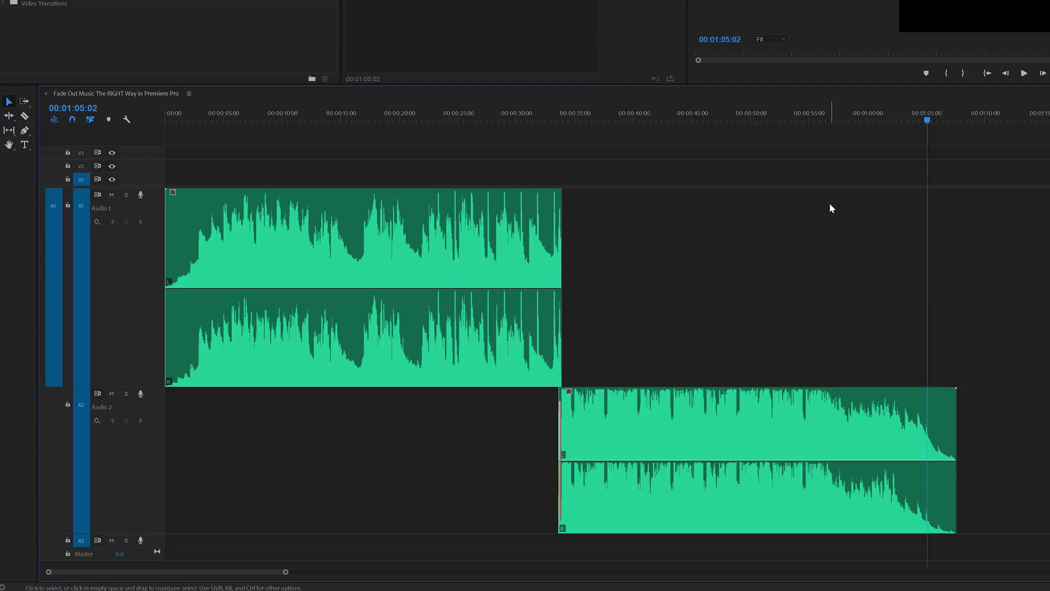
key(Home)
key(space)
click(498, 115)
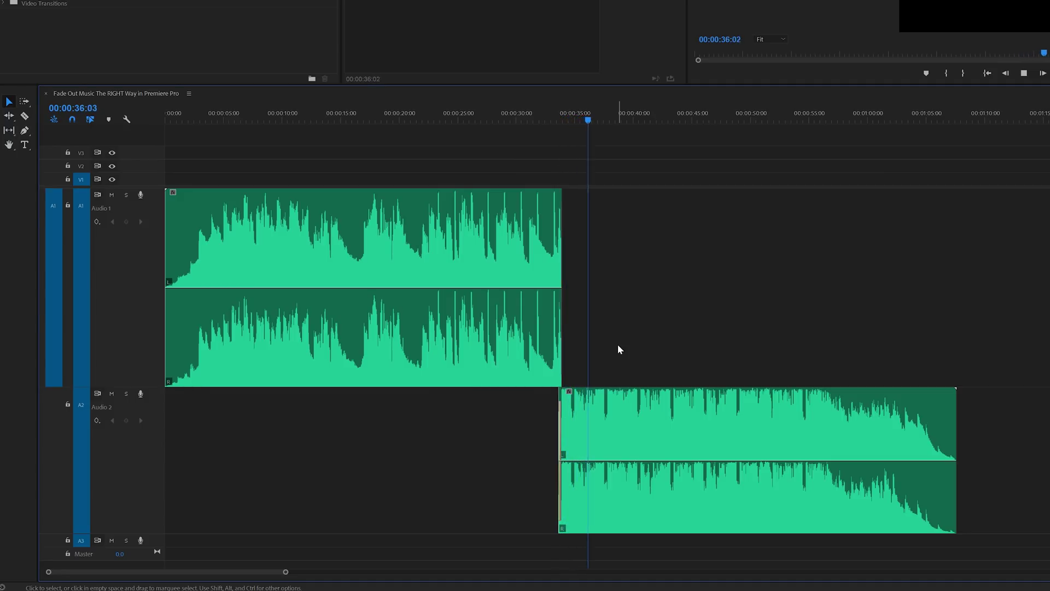
key(space)
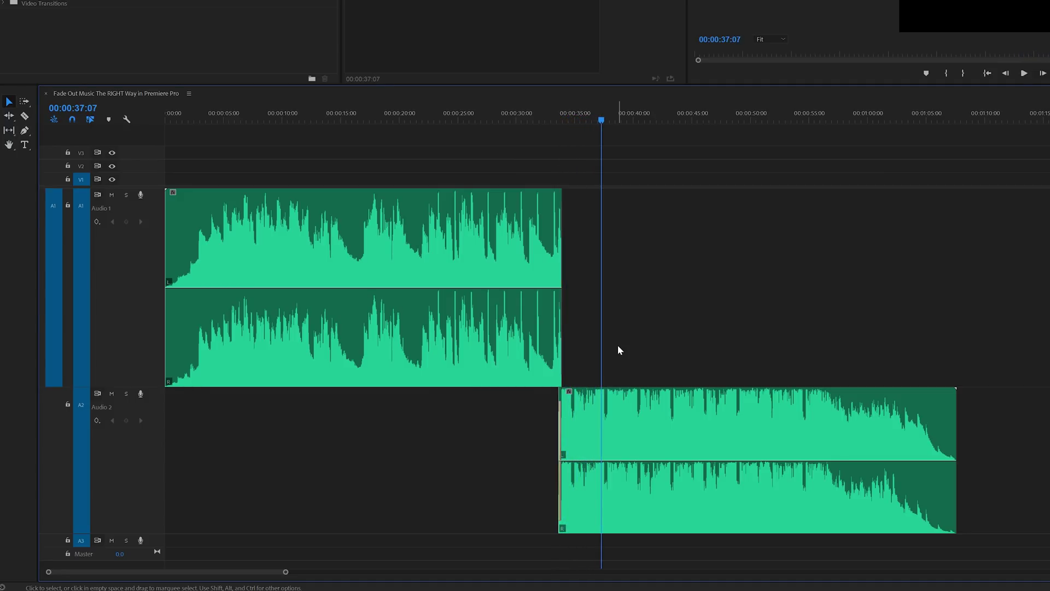